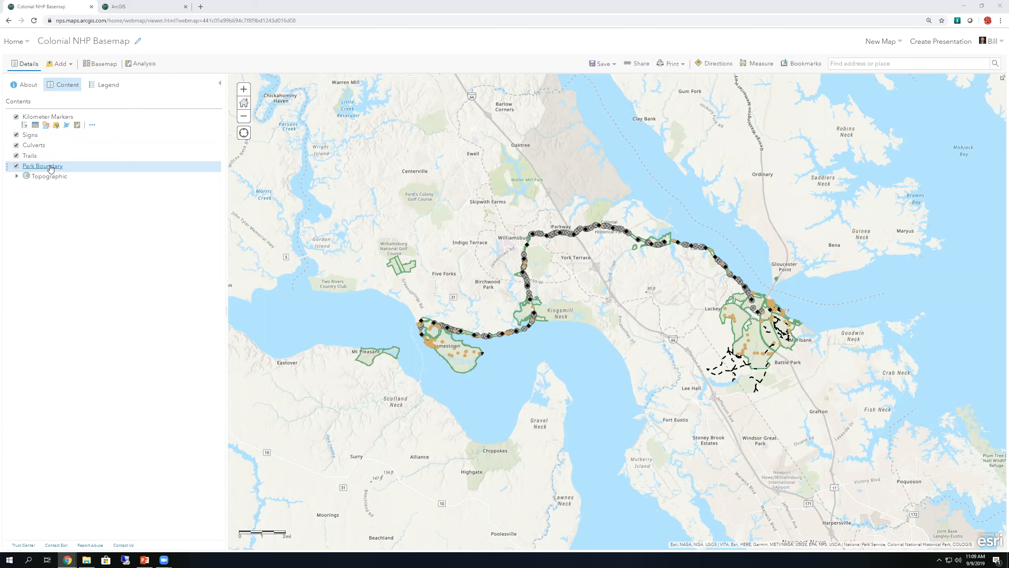
Inspect the pop-ups of an interpretive sign near Jamestown and a culvert along the Colonial Parkway.
left_click(442, 344)
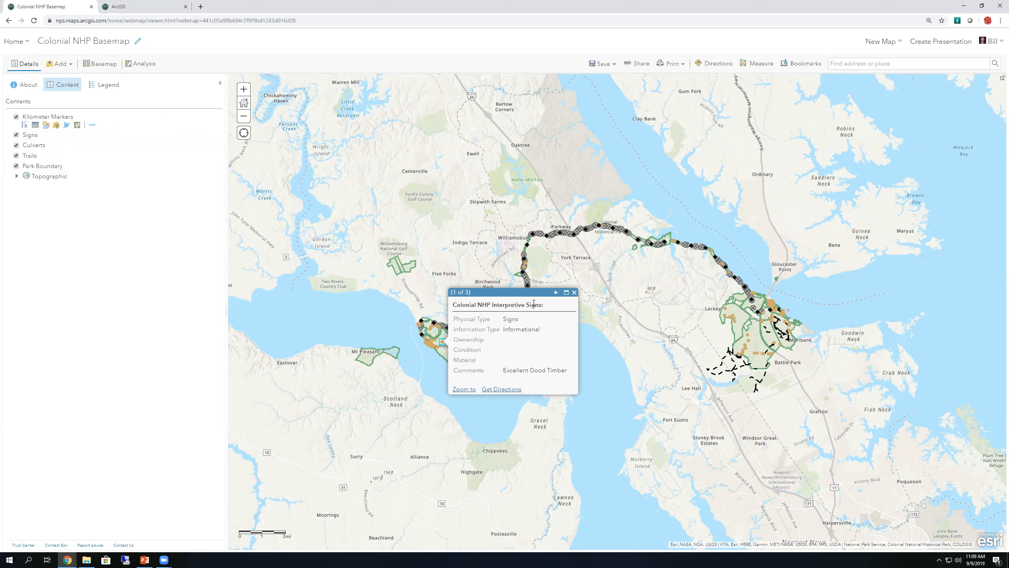
left_click(574, 292)
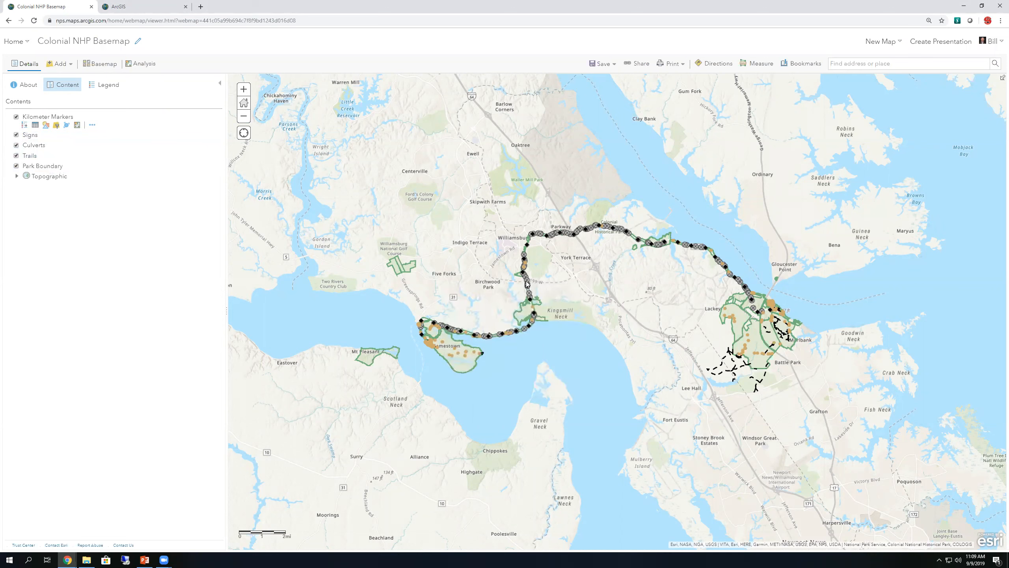
left_click(526, 281)
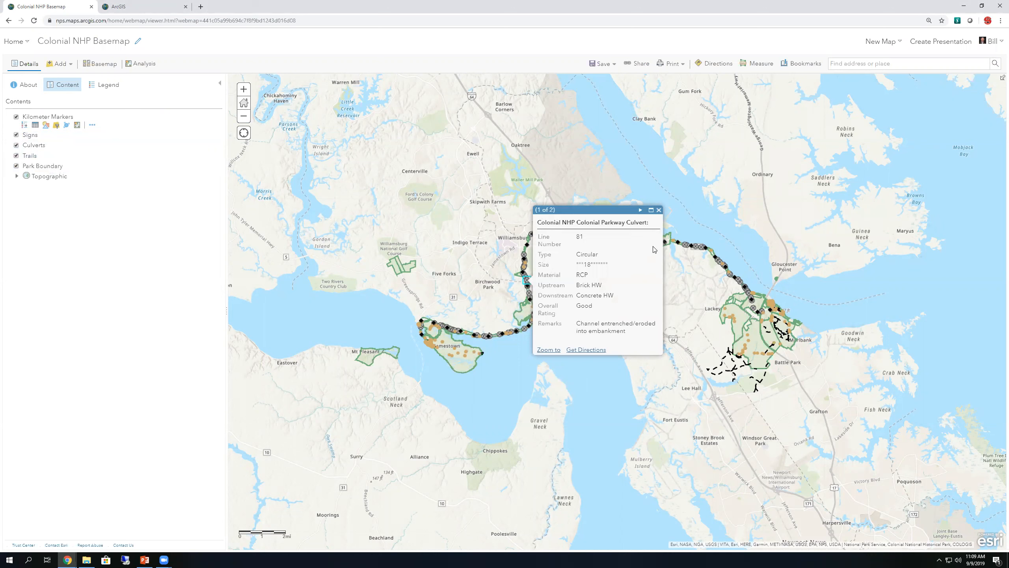
left_click(659, 210)
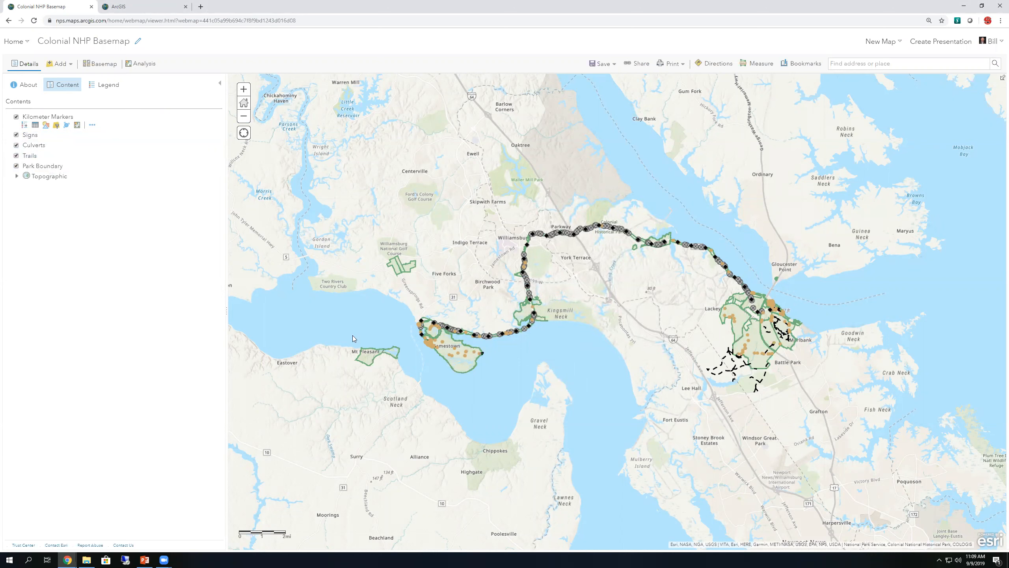
Save the web map and start creating a web app from its sharing options.
left_click(601, 64)
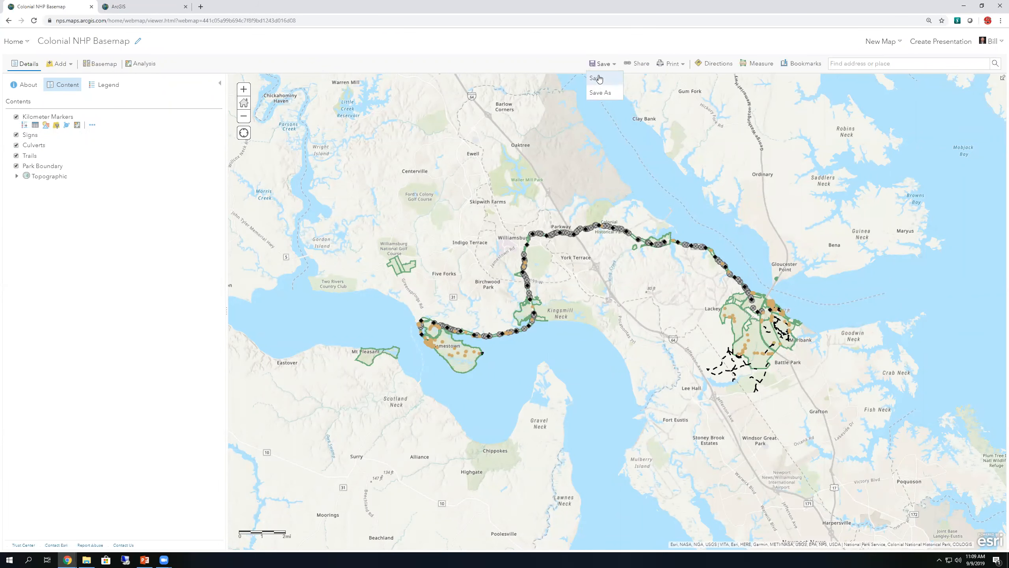
left_click(599, 78)
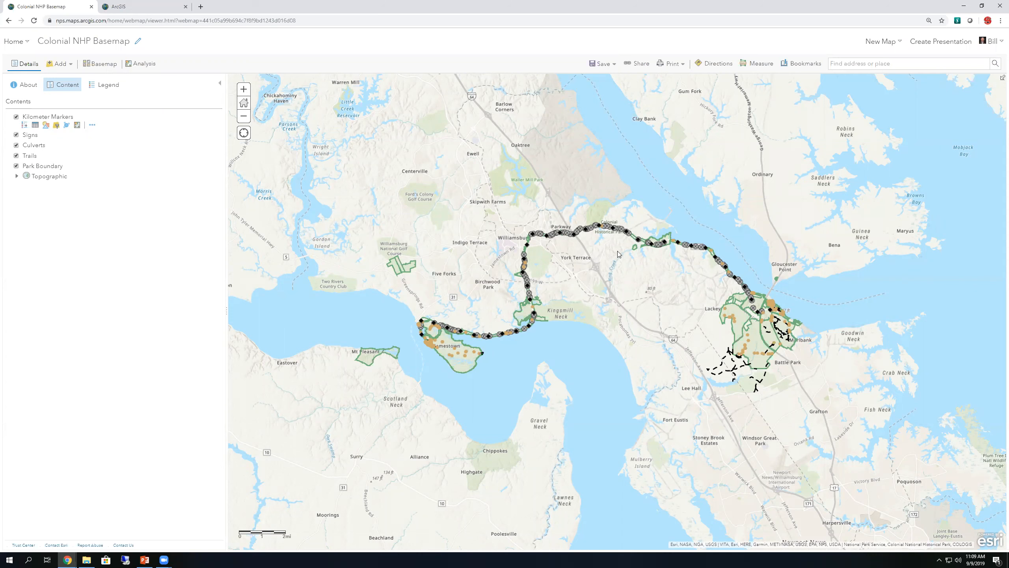
left_click(636, 64)
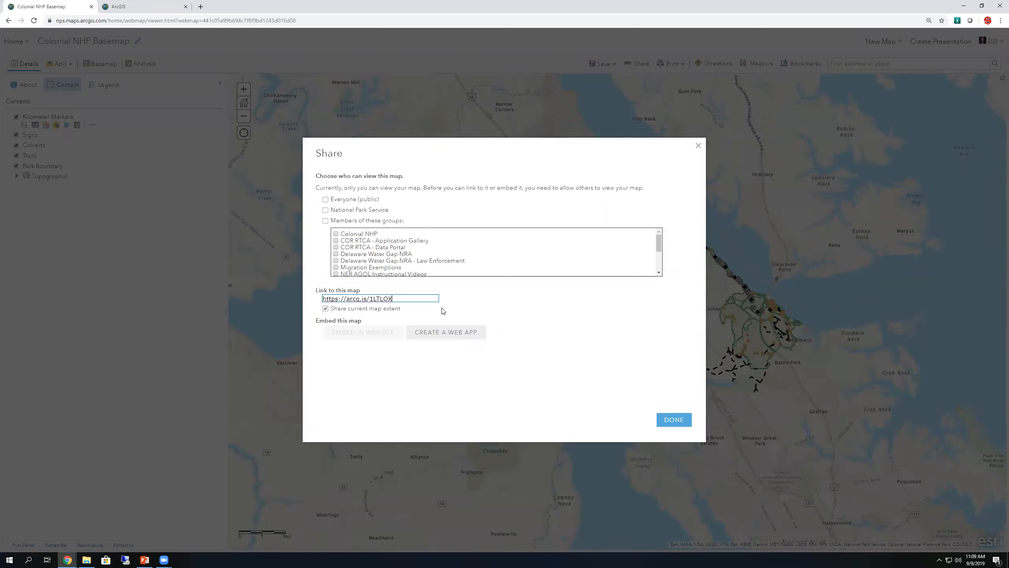
left_click(444, 332)
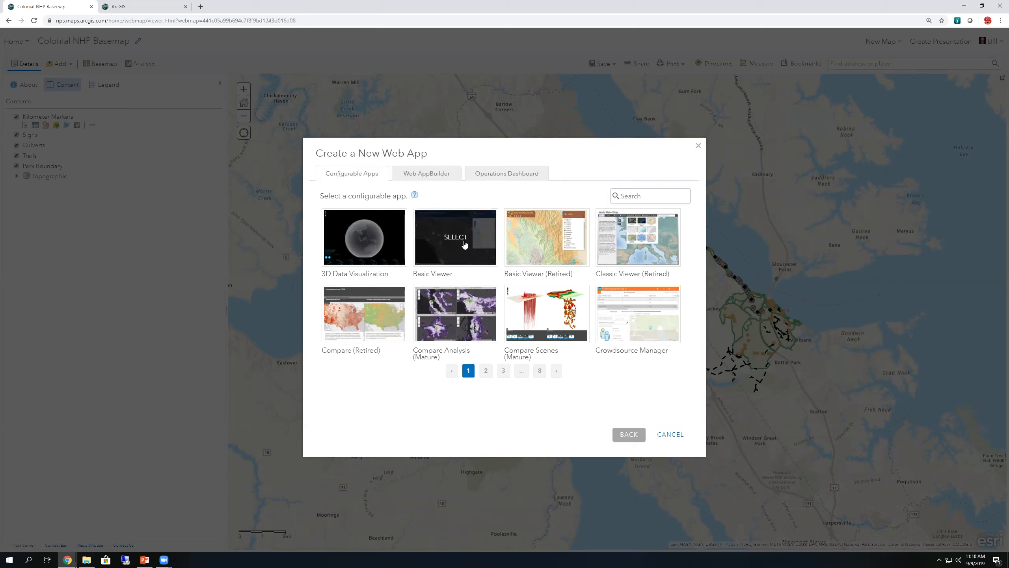
Review the Web AppBuilder and Operations Dashboard options and look through the available configurable app templates.
left_click(432, 177)
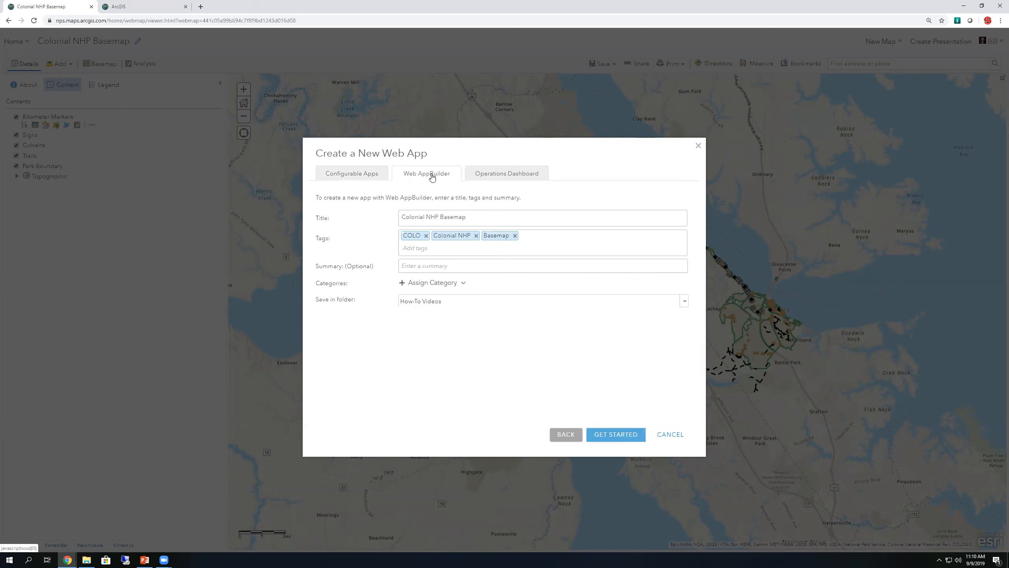
left_click(502, 177)
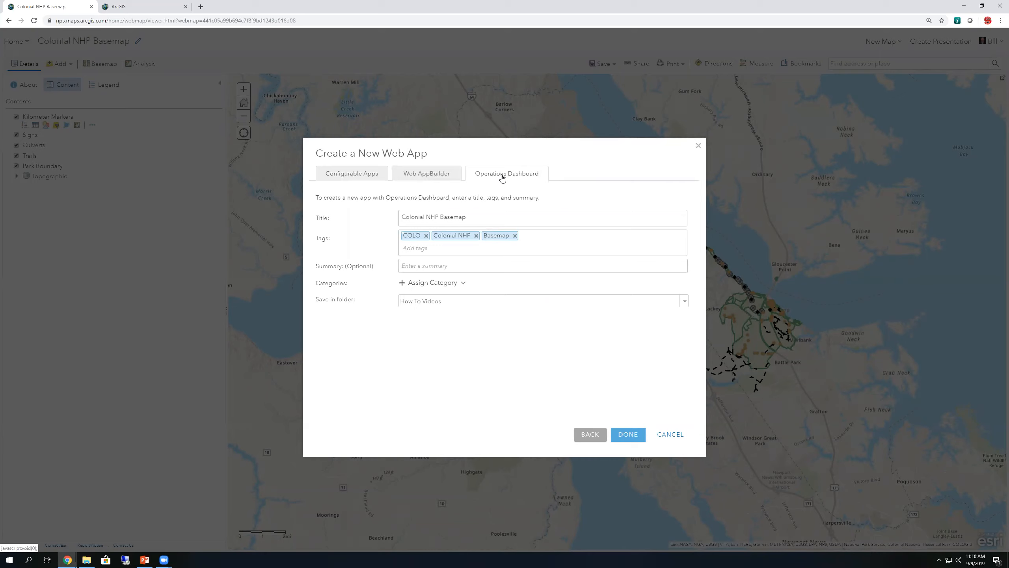
left_click(340, 173)
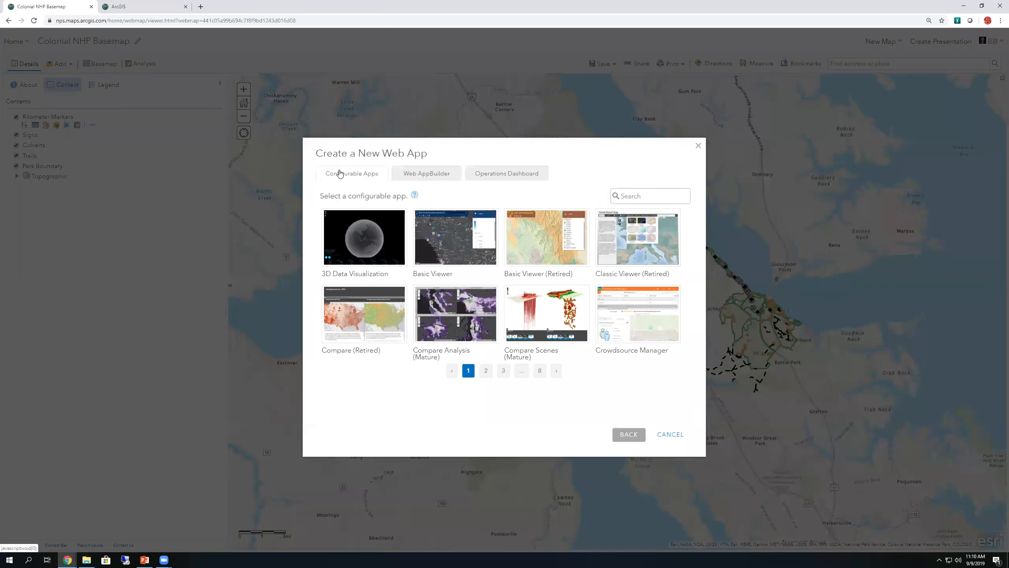
mouse_move(437, 244)
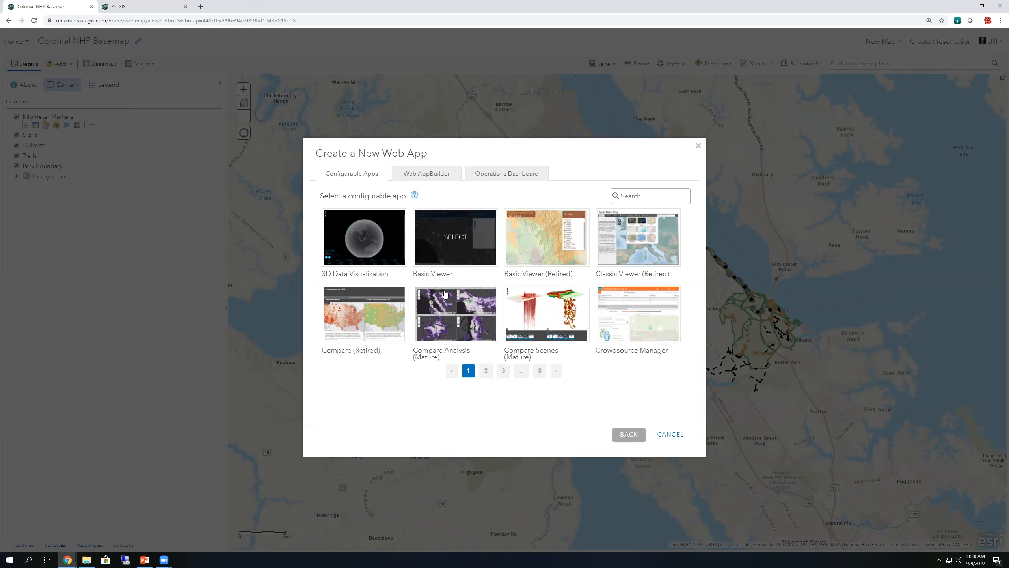
left_click(485, 370)
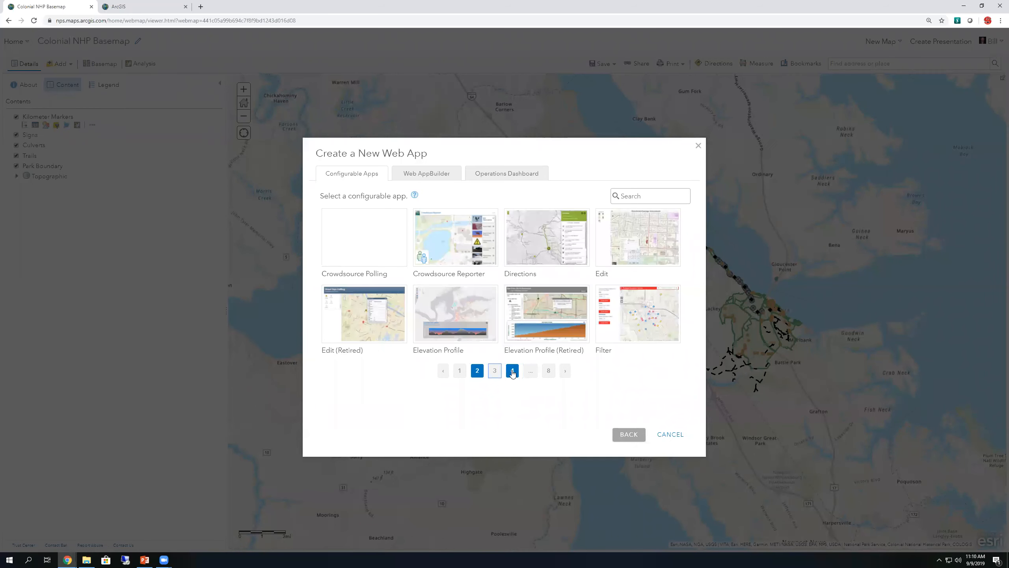
left_click(513, 371)
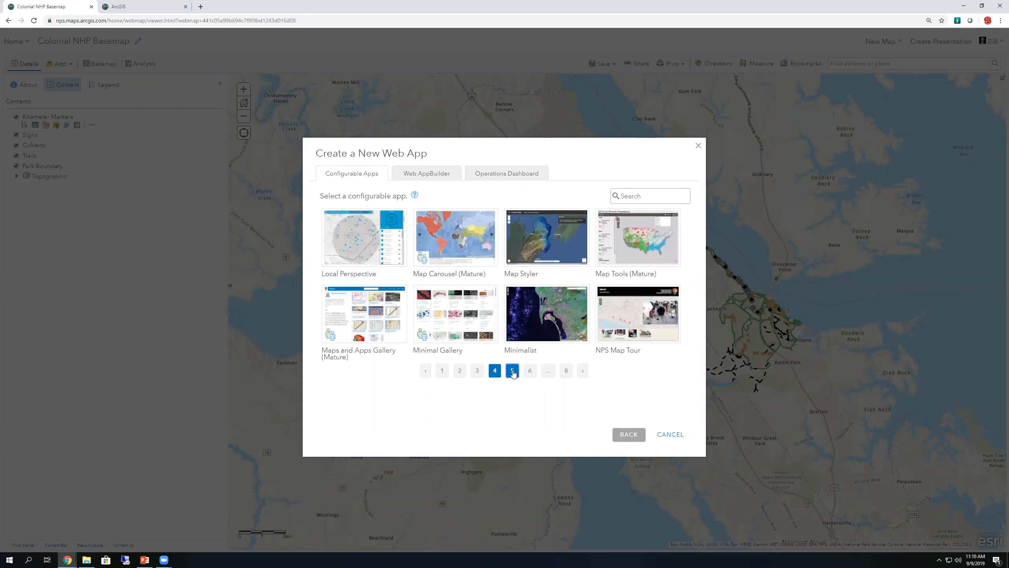
left_click(536, 371)
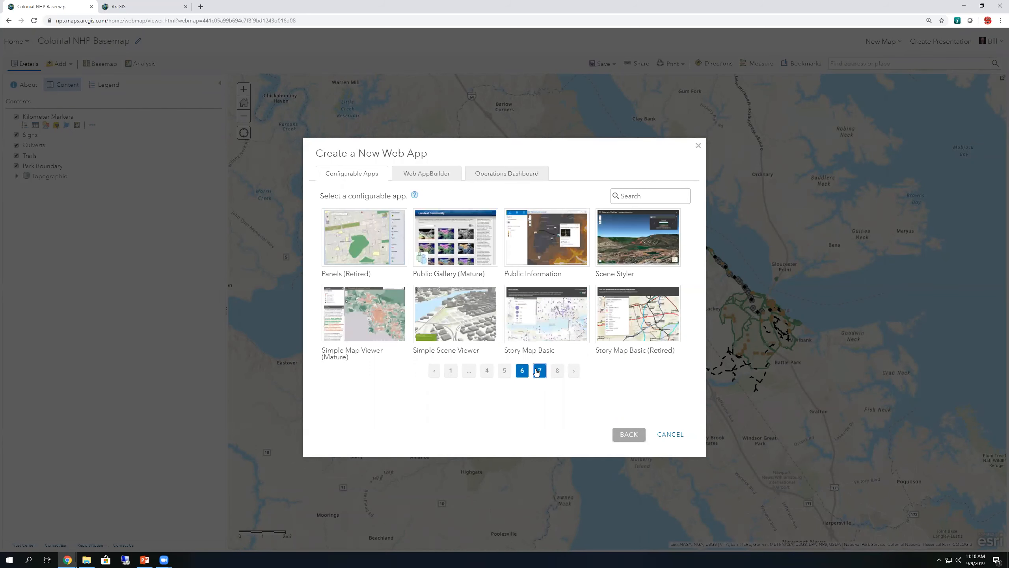
left_click(557, 371)
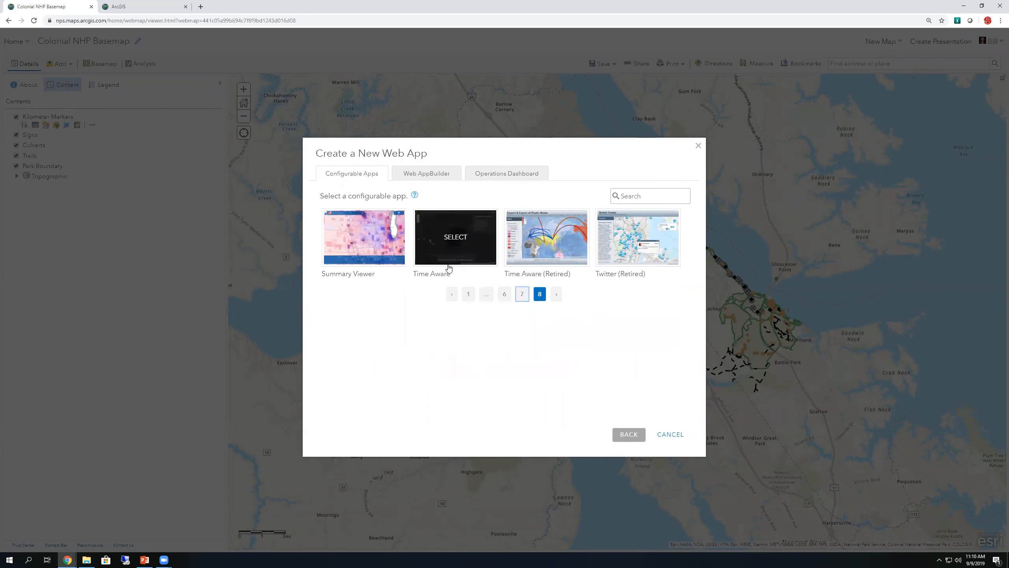
left_click(468, 294)
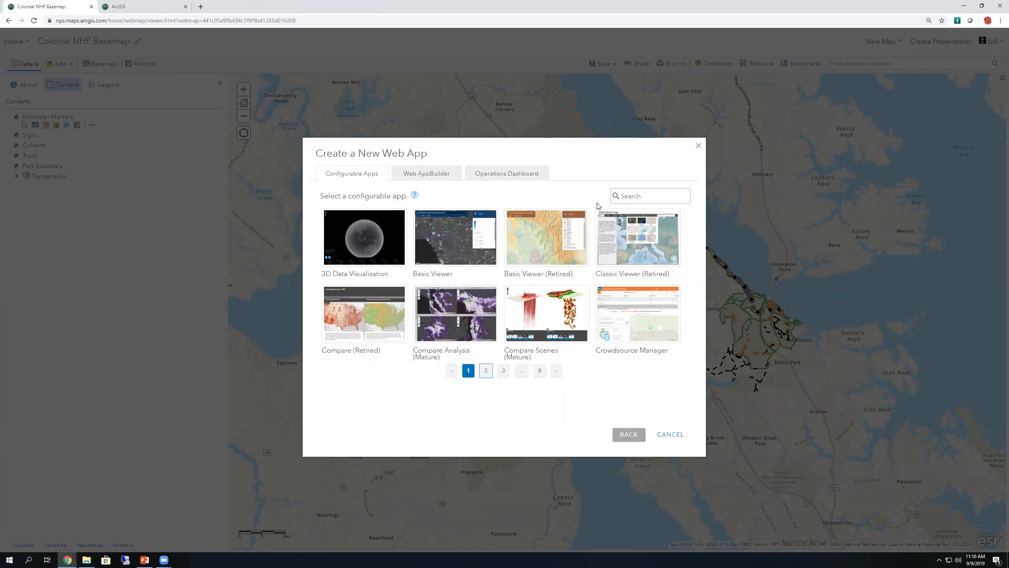
left_click(626, 196)
left_click(360, 178)
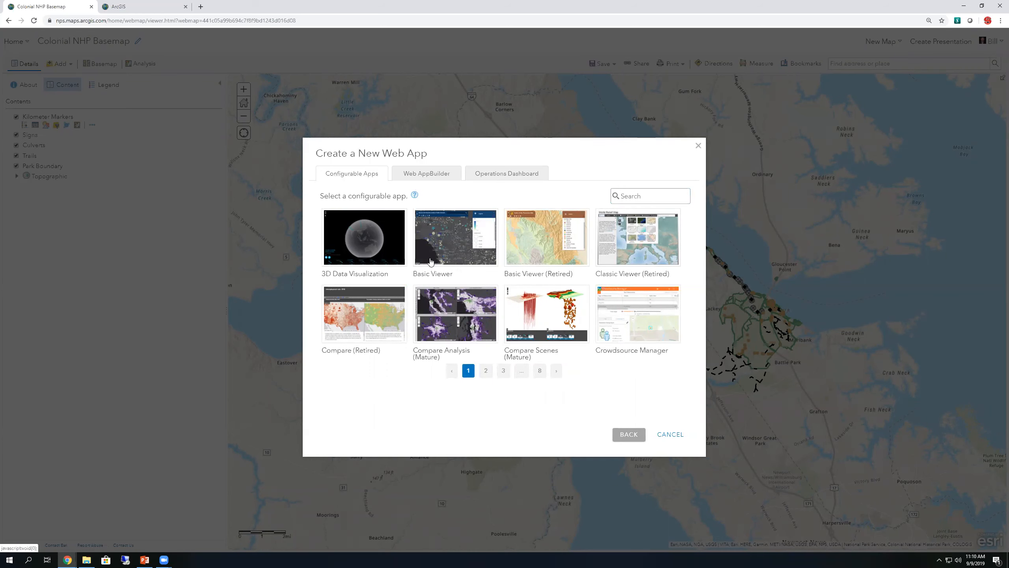
Create a web app from the Basic Viewer template, using "Colonial NHP Basemap - Basic Viewer" as both title and summary.
left_click(458, 244)
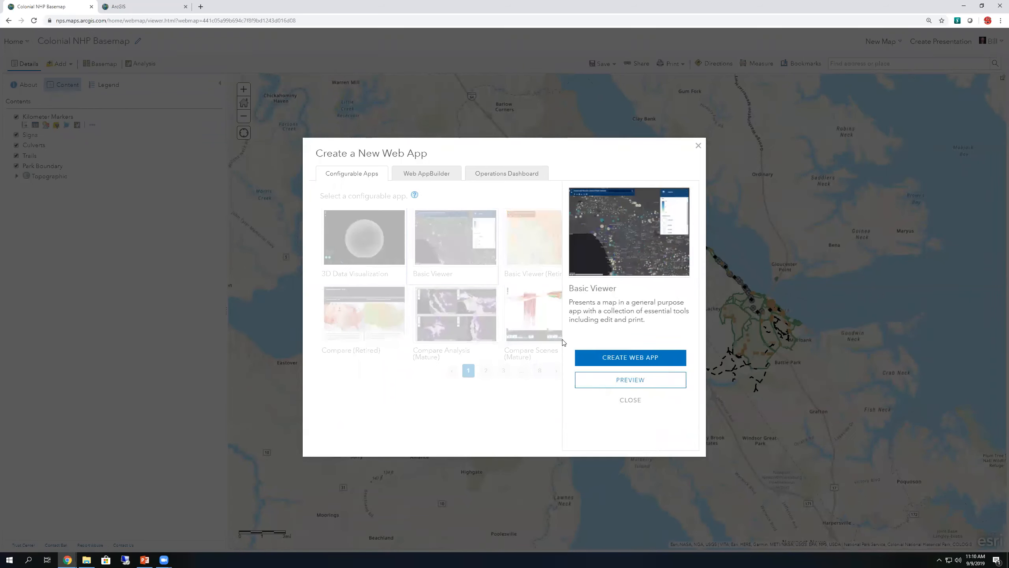
left_click(640, 357)
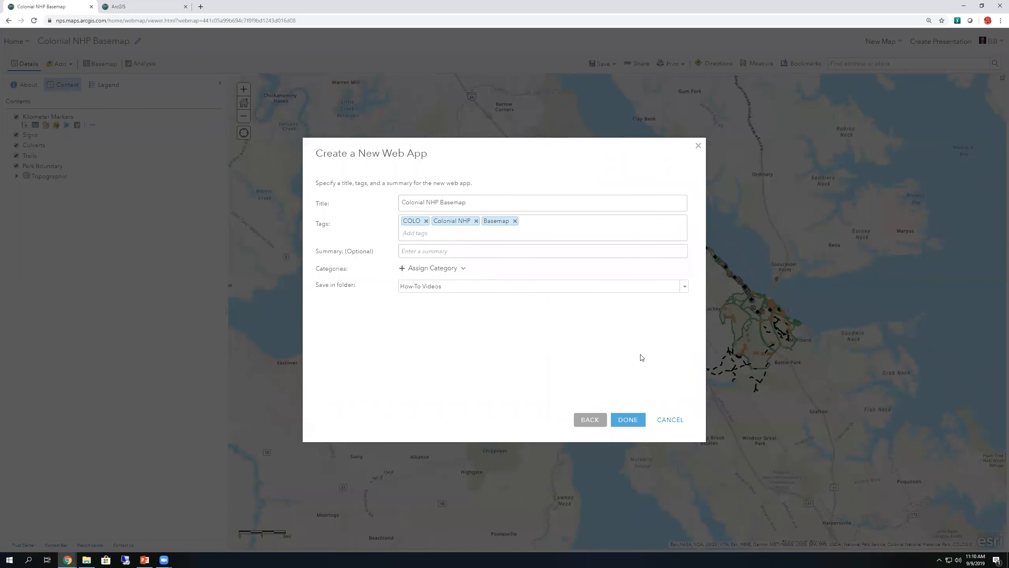
left_click(494, 202)
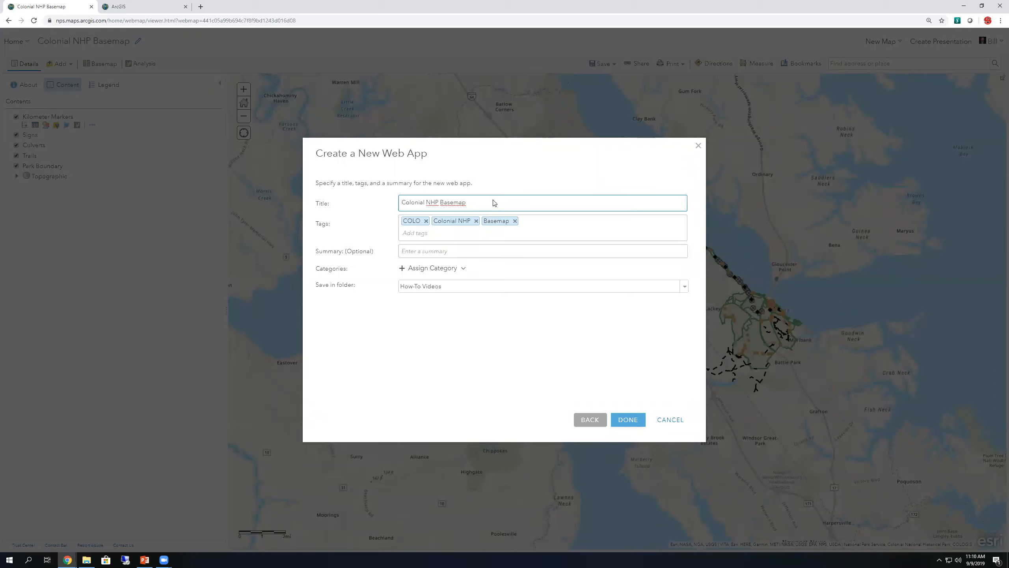
type("- Basic Viewer")
left_click_drag(506, 203, 379, 210)
key("ctrl+c")
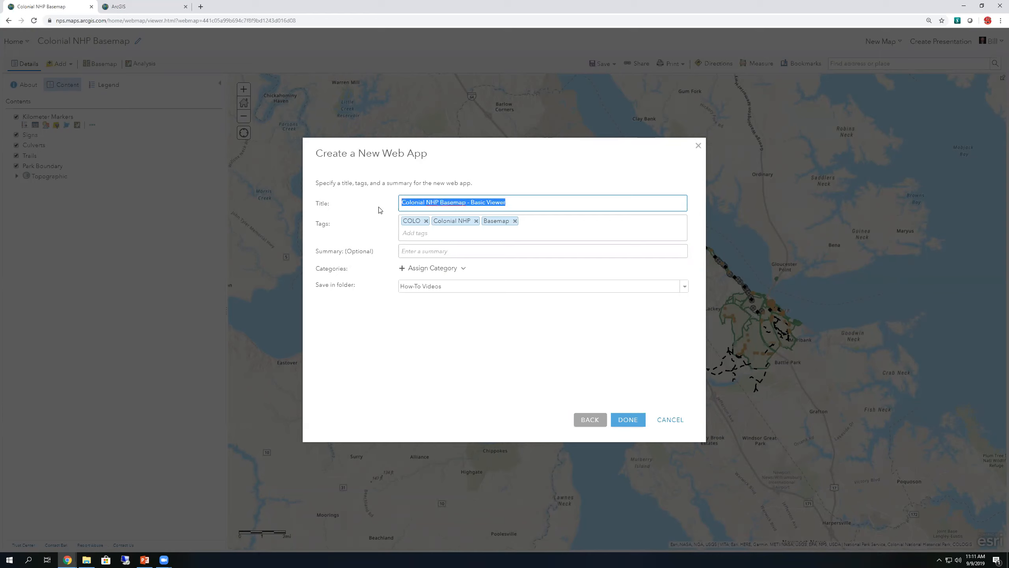
left_click(405, 245)
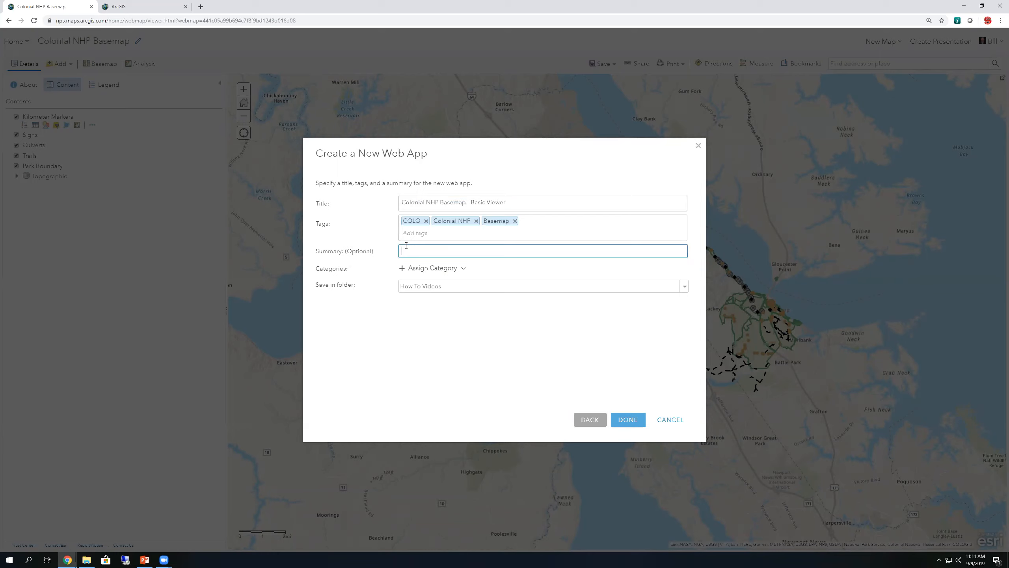
key("ctrl+v")
left_click(626, 424)
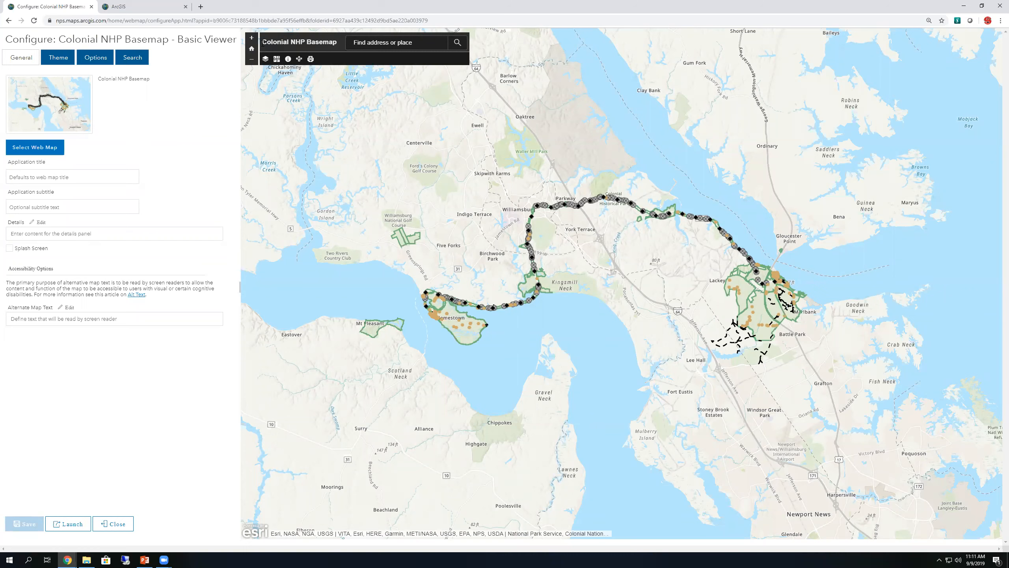
Check the application title and an interpretive sign's pop-up in the app preview.
left_click_drag(262, 43, 337, 39)
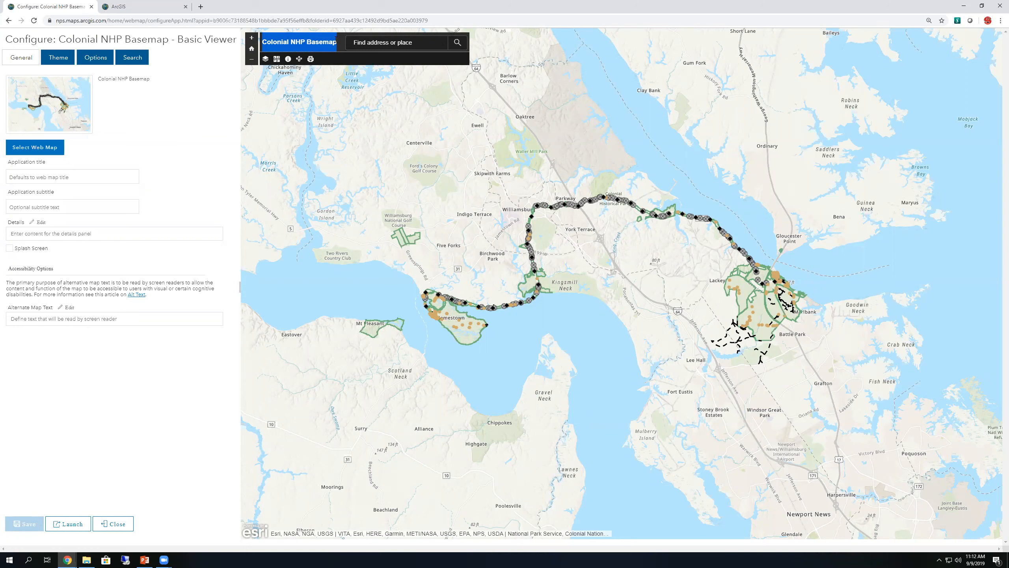
left_click(470, 330)
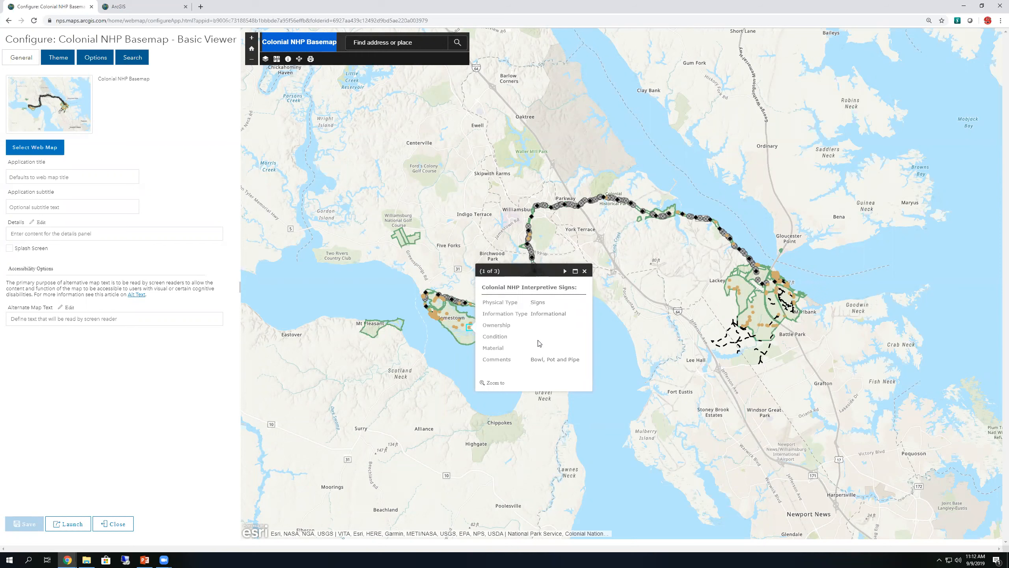
left_click(584, 271)
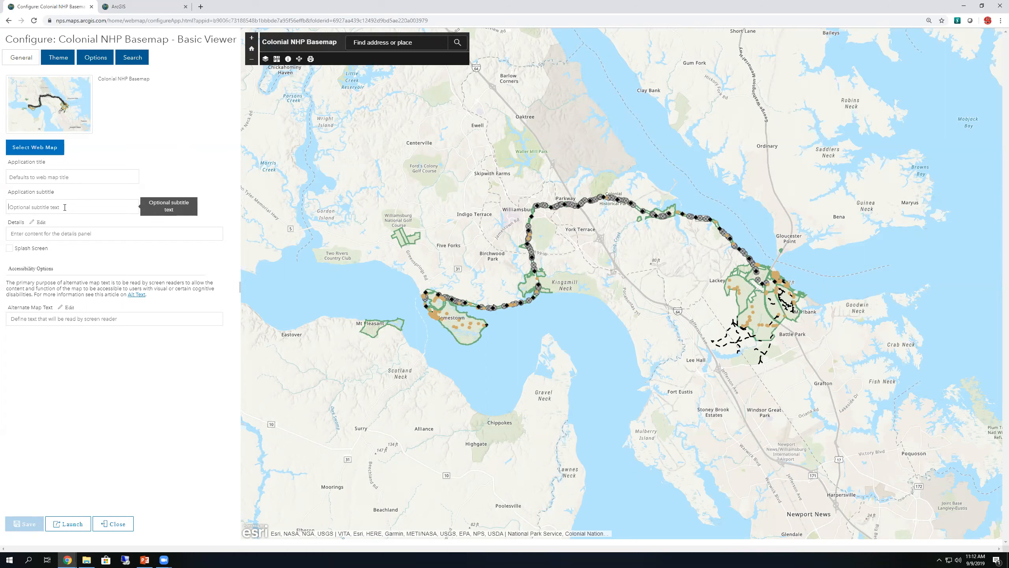
Set the application subtitle to "Demonstration A;" and the header color to green #38A800, saving the configuration.
type("Demniob")
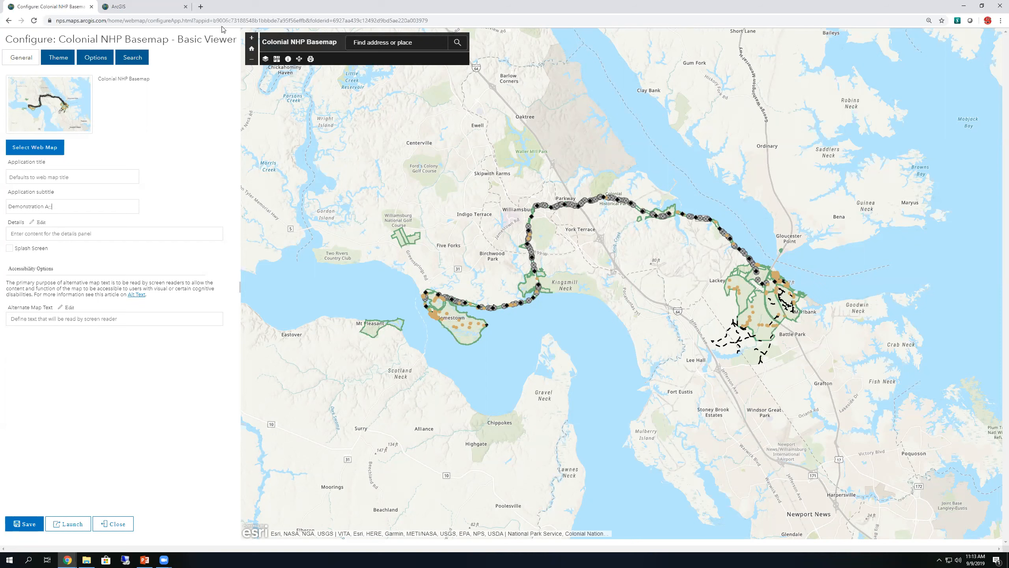
left_click(62, 60)
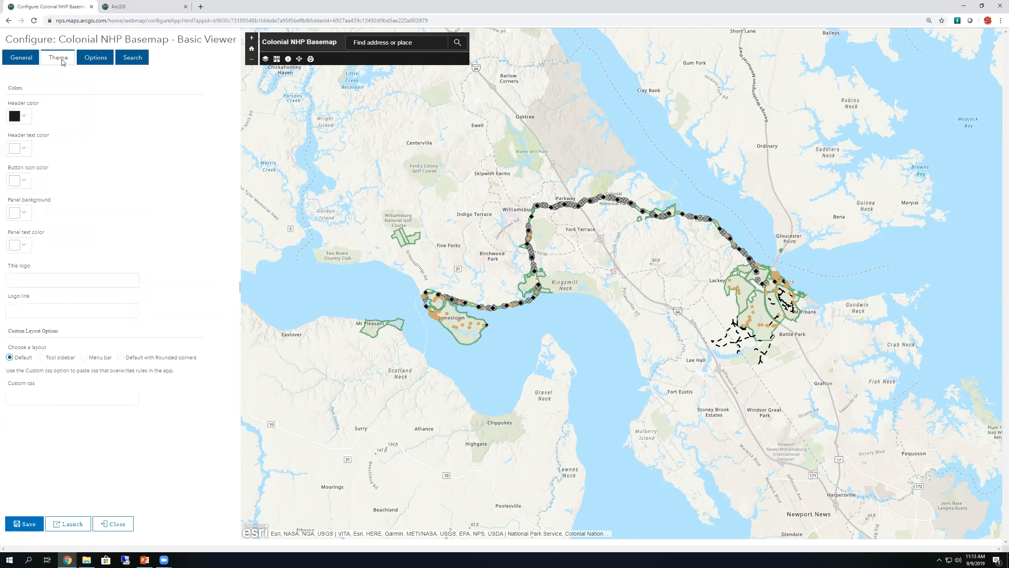
left_click(20, 115)
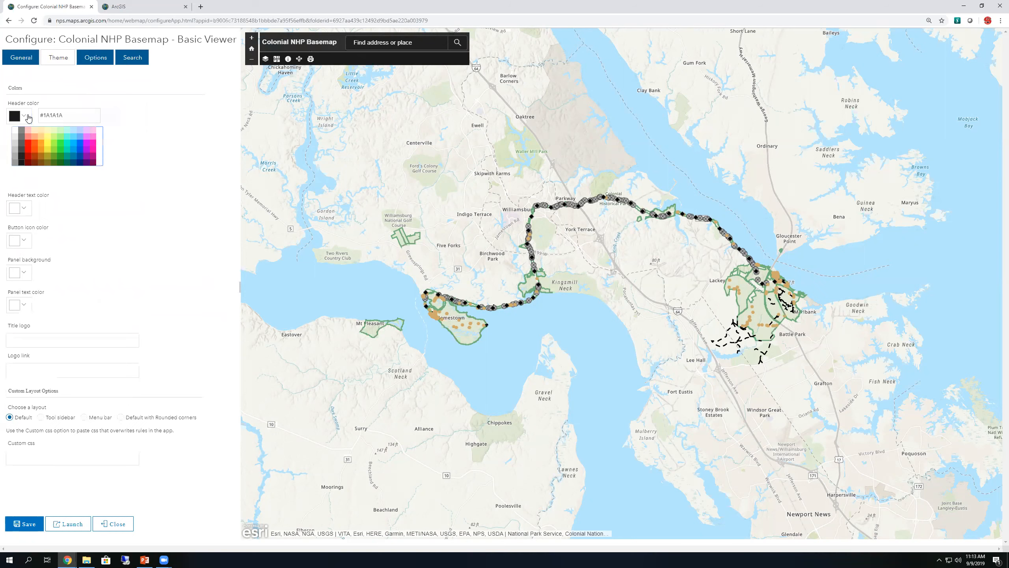
left_click(62, 157)
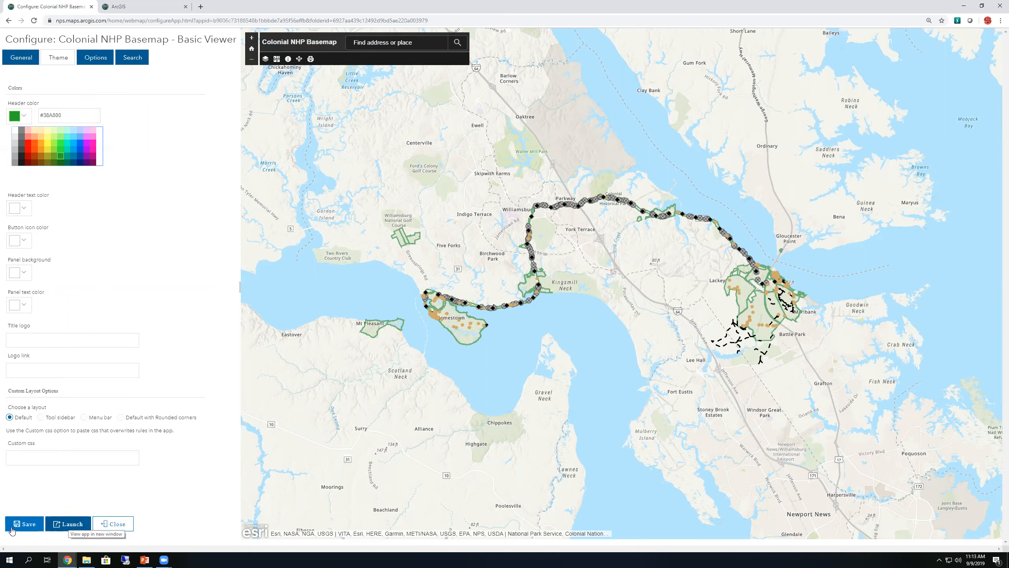
left_click(28, 524)
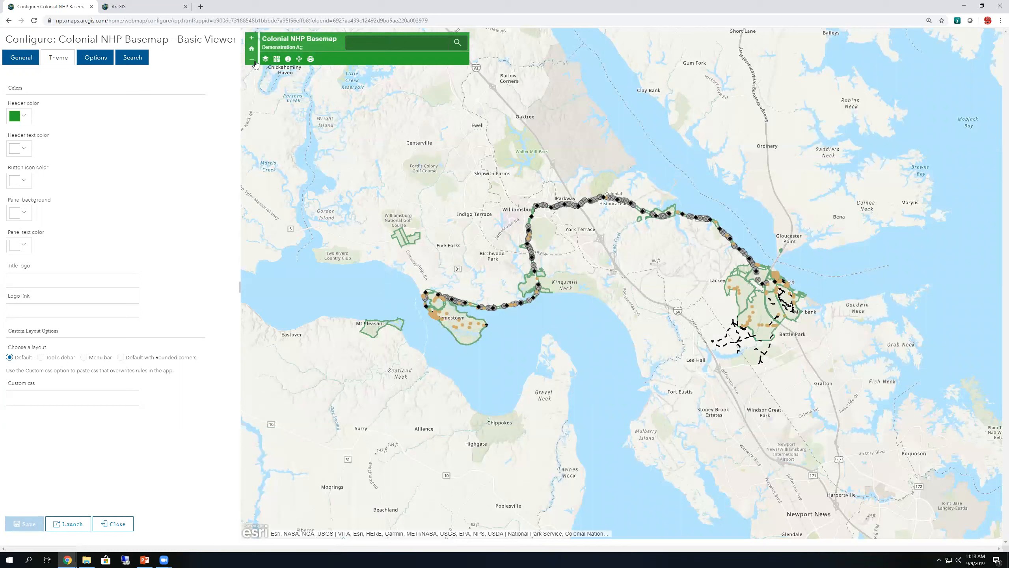
Set the header color to near-black #1A1A1A and save the app configuration.
left_click(24, 115)
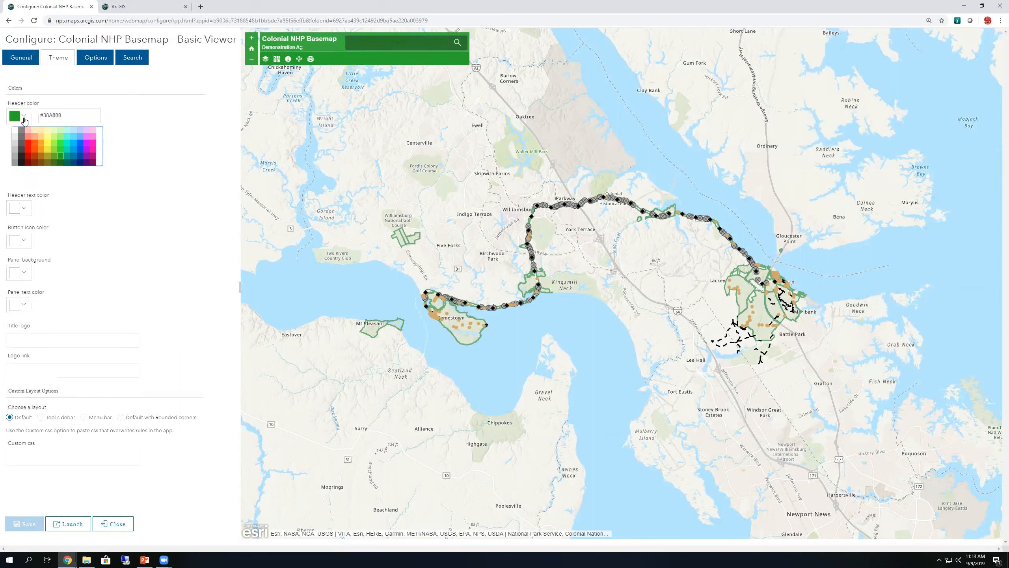
left_click(22, 163)
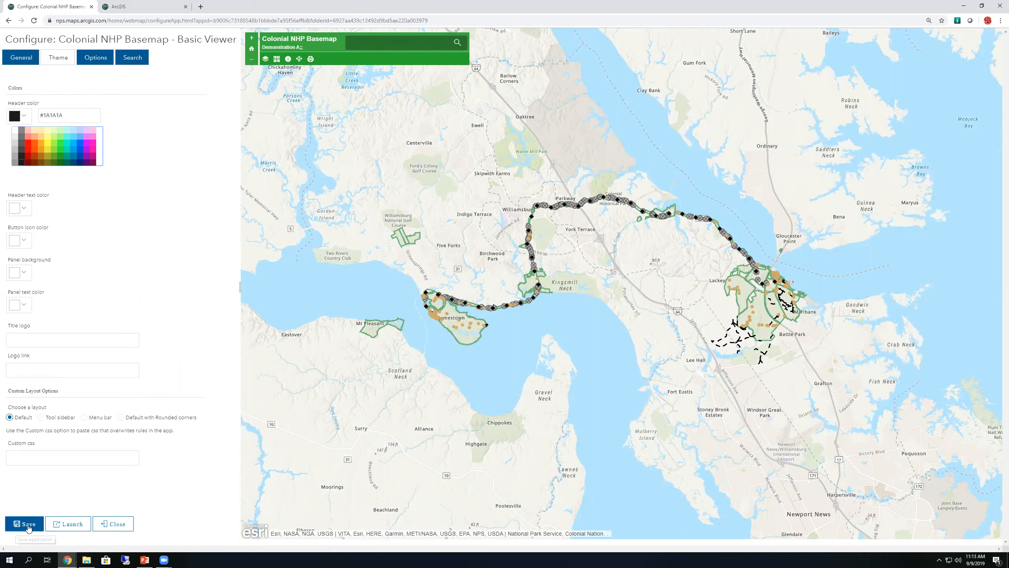
left_click(17, 530)
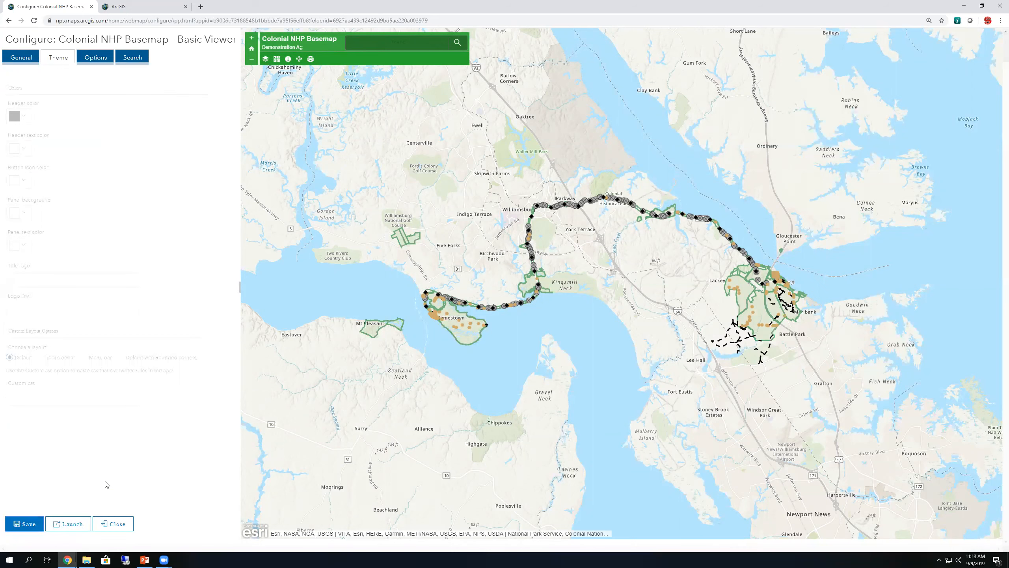
Save the header color change and check a Jamestown interpretive sign's pop-up window in the app preview.
left_click(26, 530)
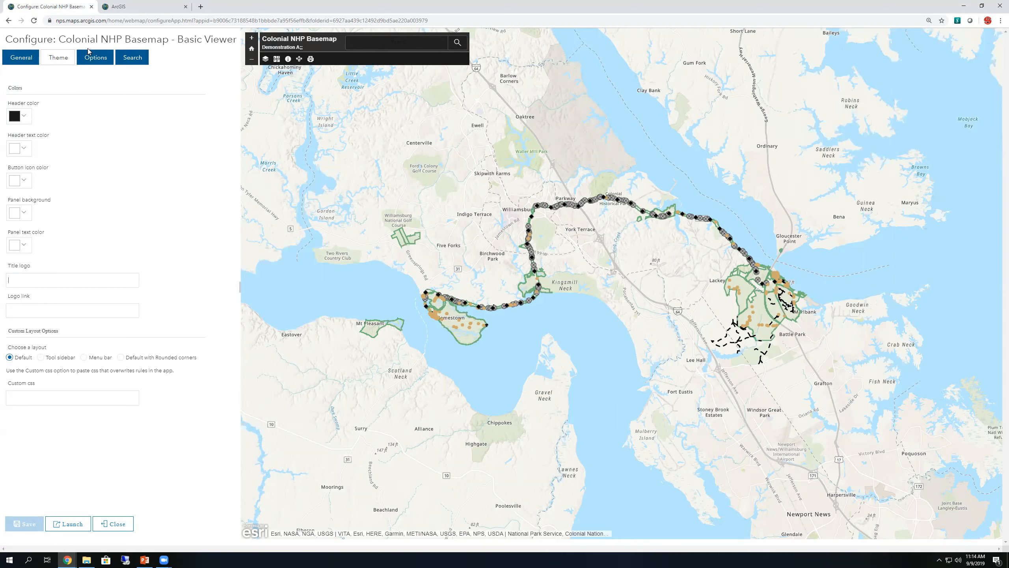
left_click(95, 58)
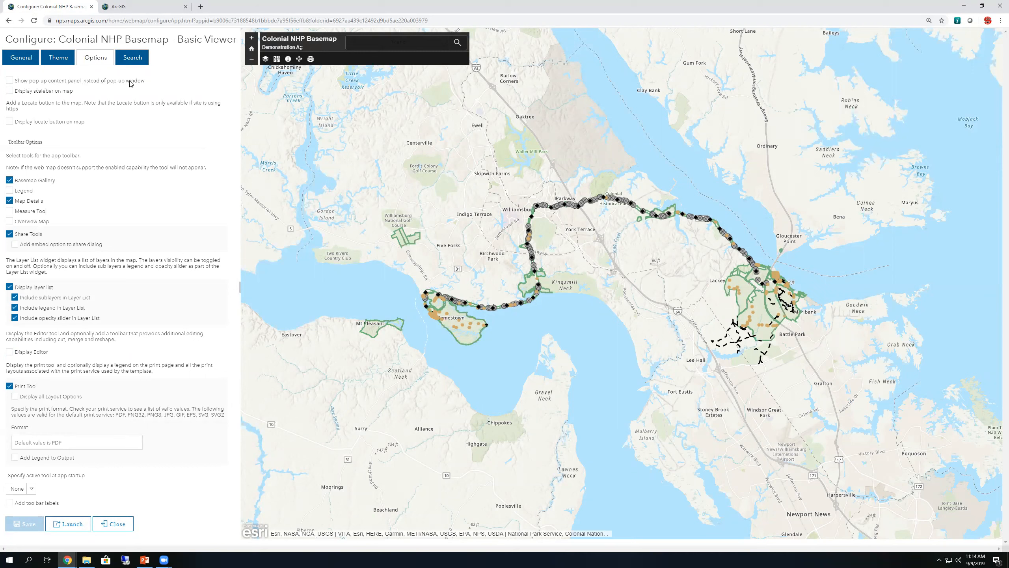
left_click(10, 80)
left_click(10, 80)
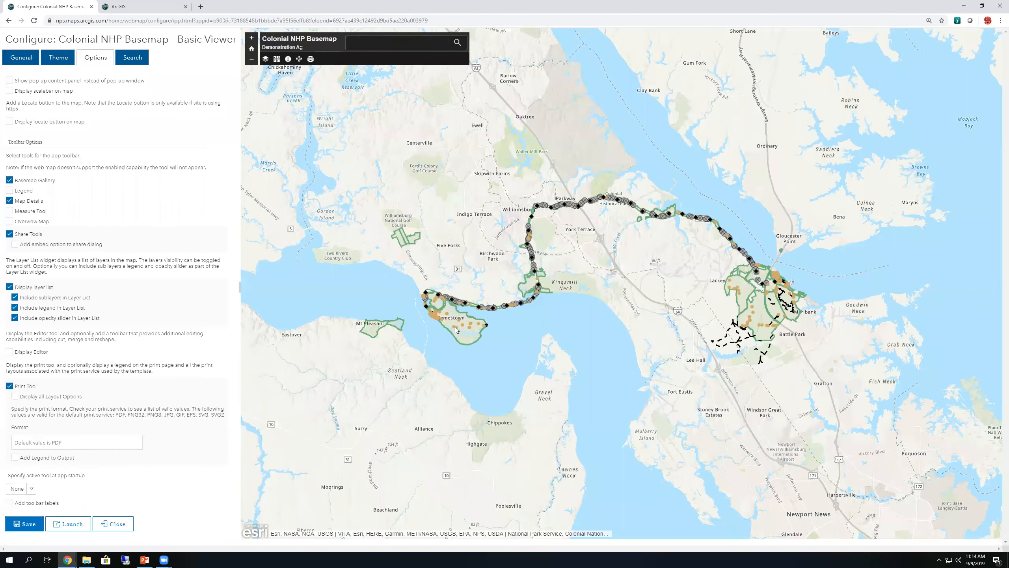
left_click(455, 327)
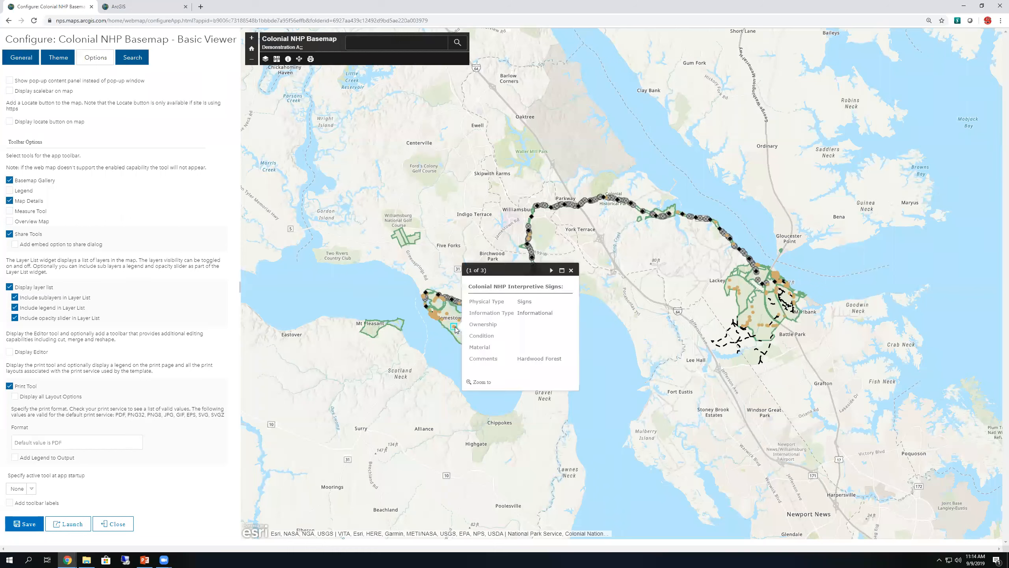
left_click(571, 270)
Try showing pop-ups in a content panel, save, check a Jamestown sign in the preview, and turn the option back off.
left_click(10, 81)
left_click(26, 530)
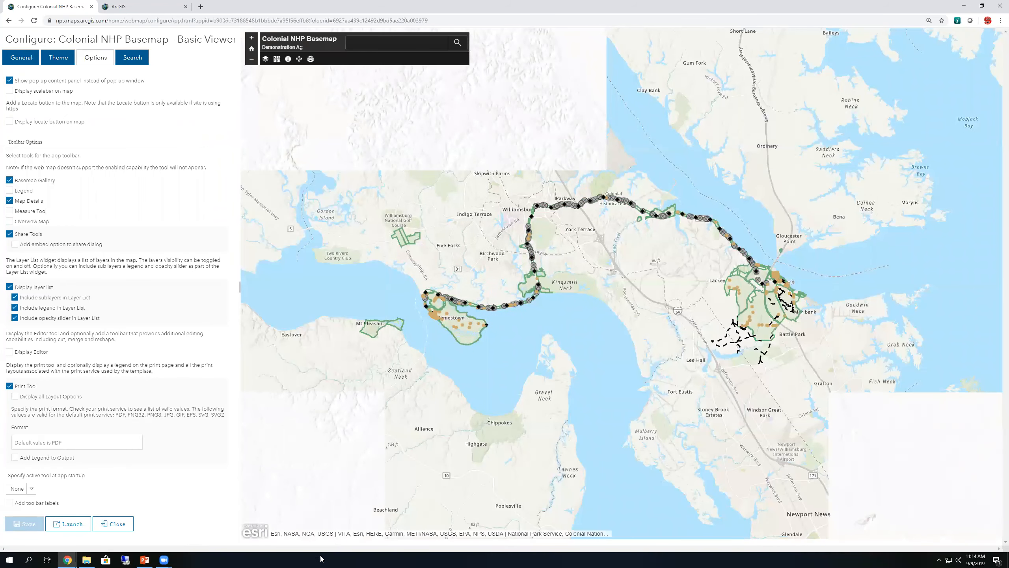
left_click(456, 327)
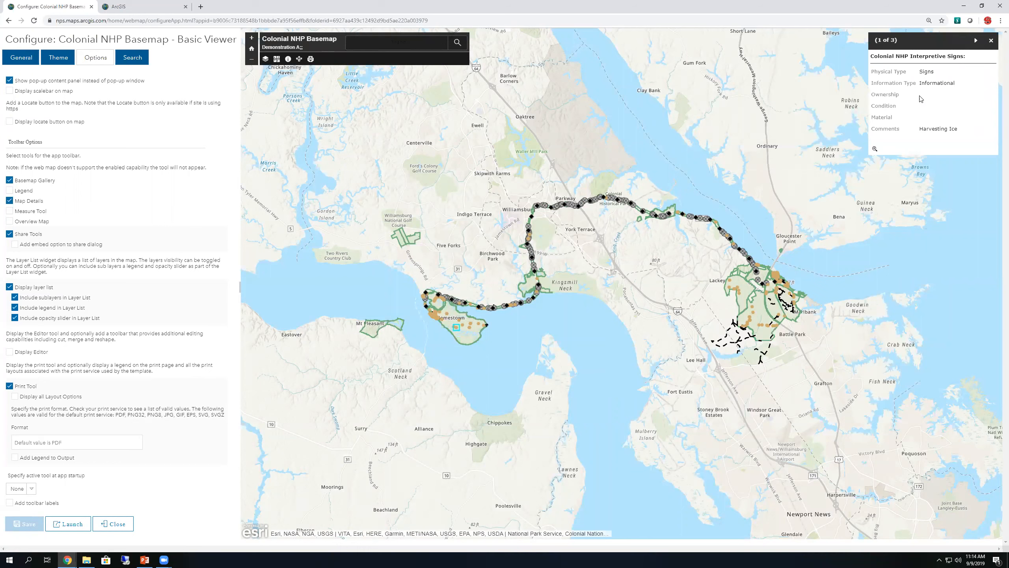
left_click(991, 41)
left_click(9, 81)
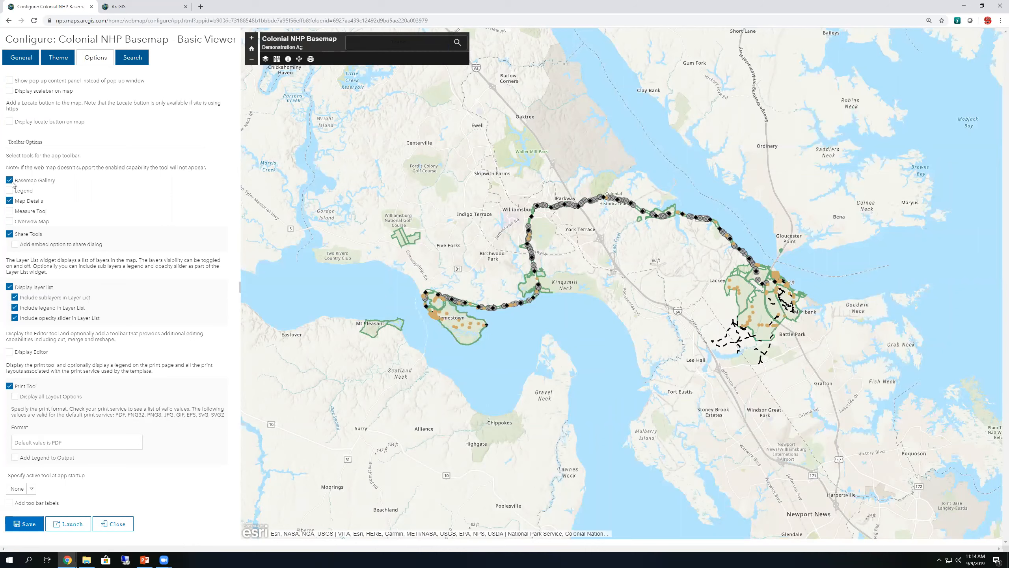
Add the Legend and Measure Tool to the app toolbar, keeping the Basemap Gallery, and save the configuration.
left_click(10, 181)
left_click(10, 181)
left_click(13, 194)
left_click(11, 213)
left_click(23, 526)
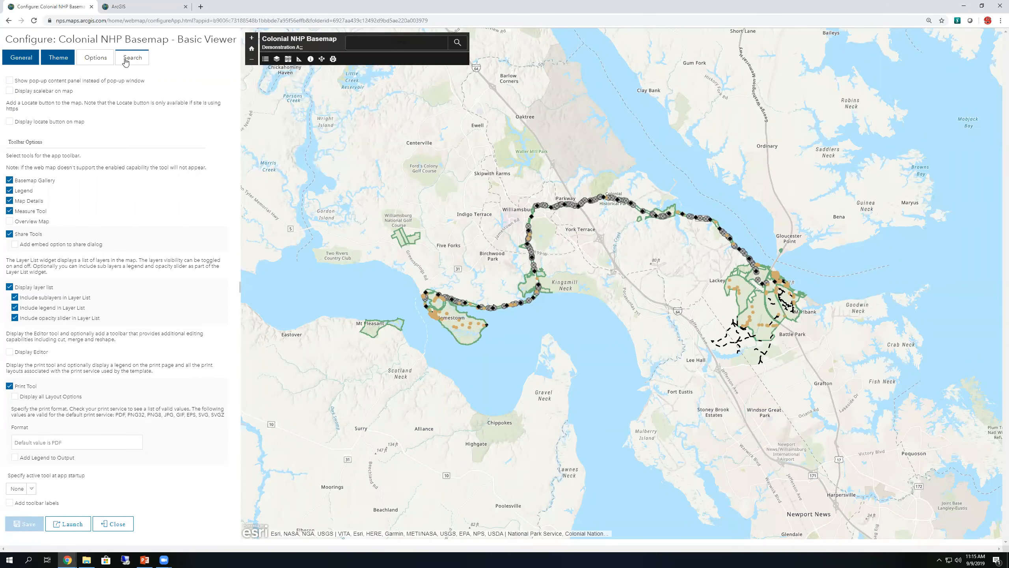
Review the search sources and the Map Details content, and remove Map Details from the app toolbar, saving the configuration.
left_click(125, 59)
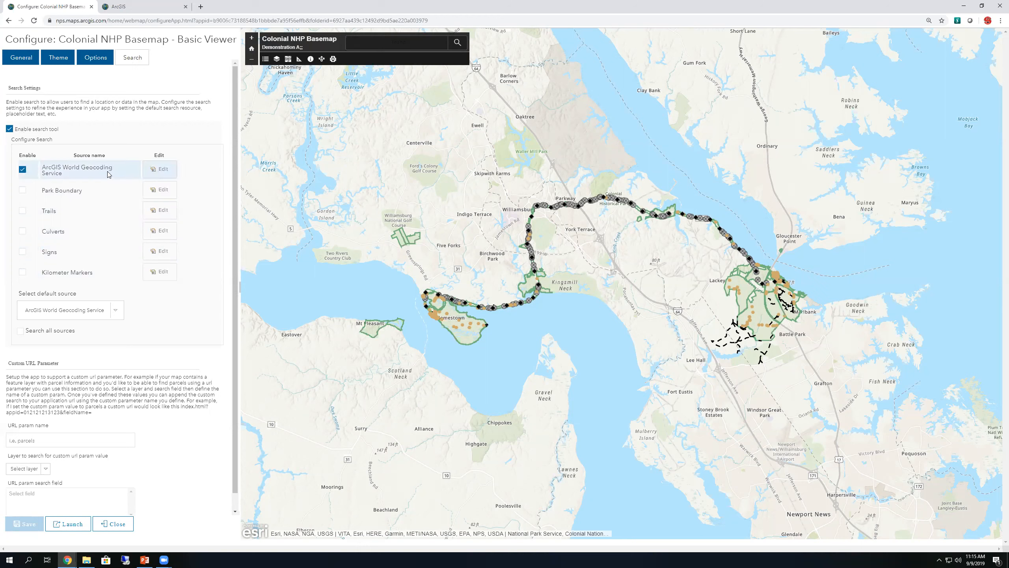
left_click(96, 58)
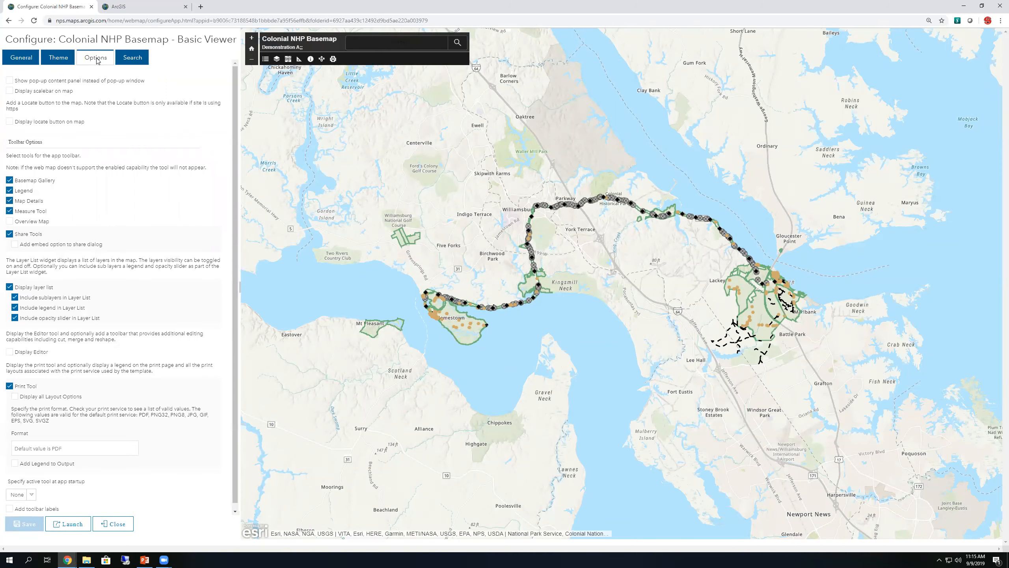
left_click(35, 203)
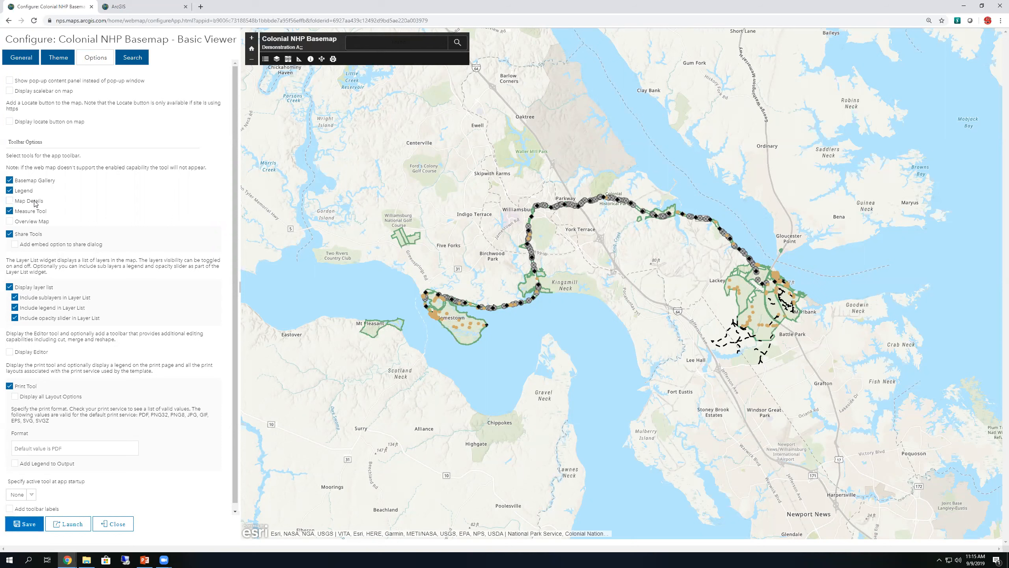
left_click(35, 202)
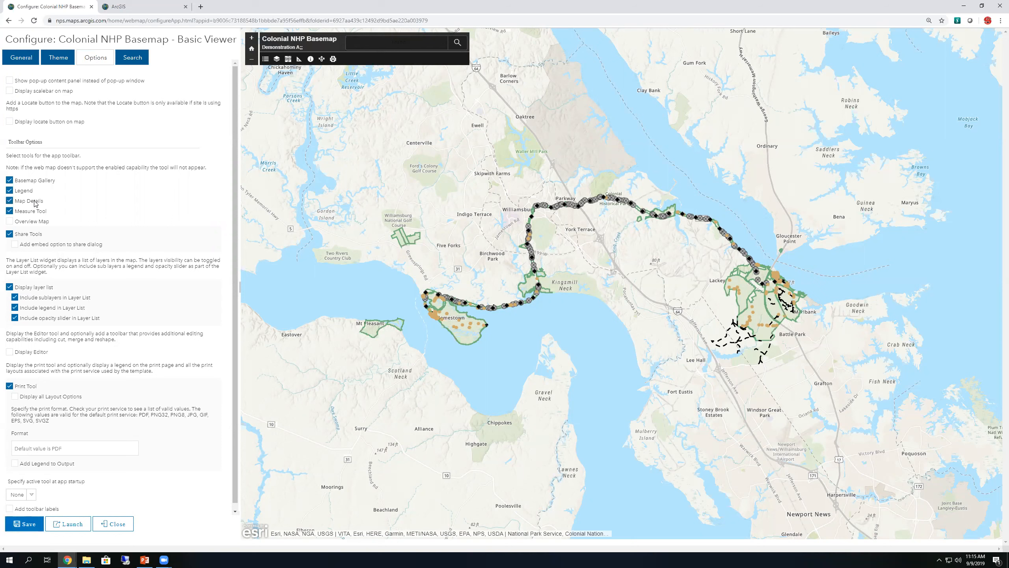
left_click(310, 59)
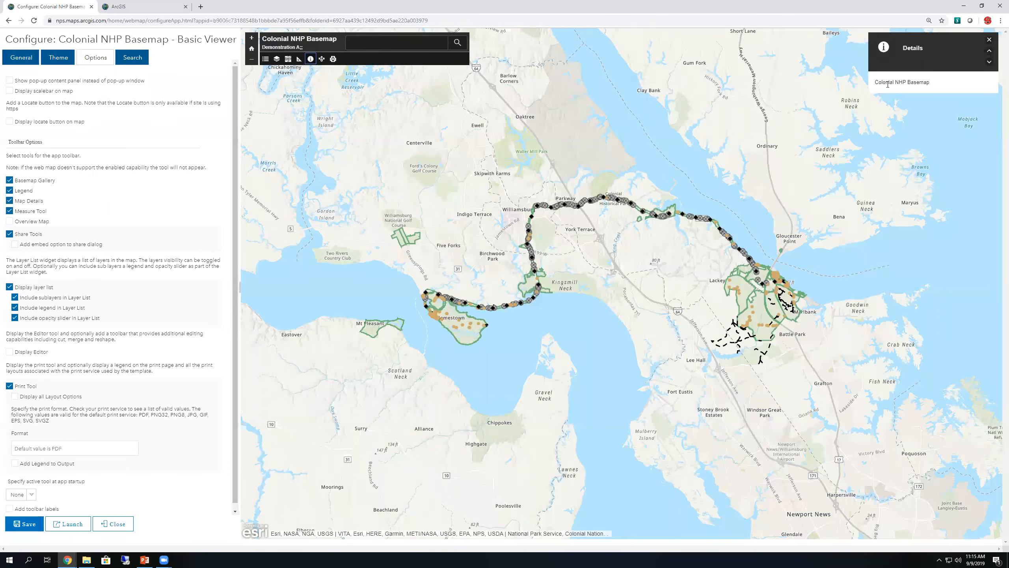
left_click(989, 39)
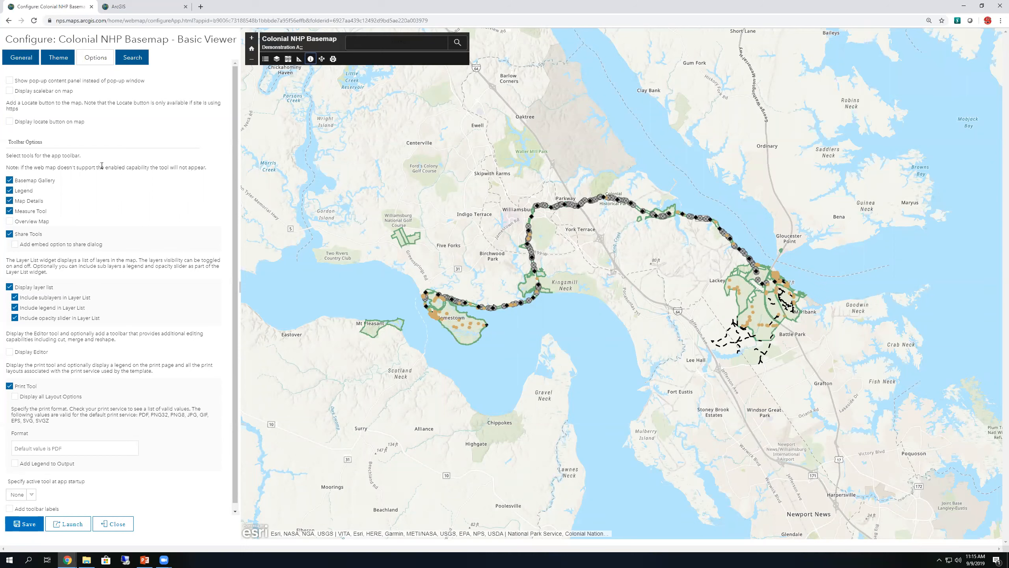
left_click(10, 201)
left_click(15, 525)
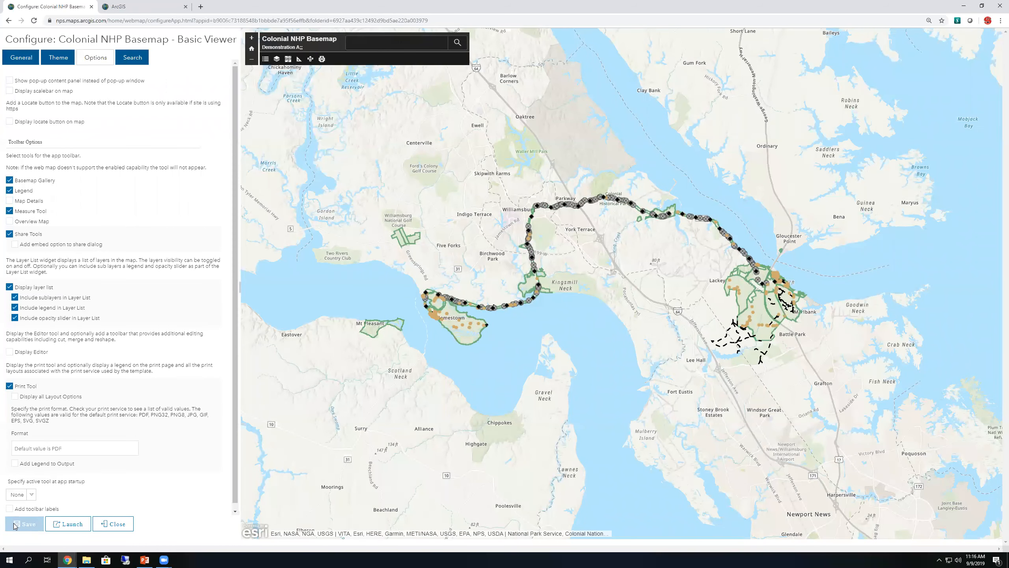
Launch the configured app and check its zoom controls and map legend.
left_click(60, 524)
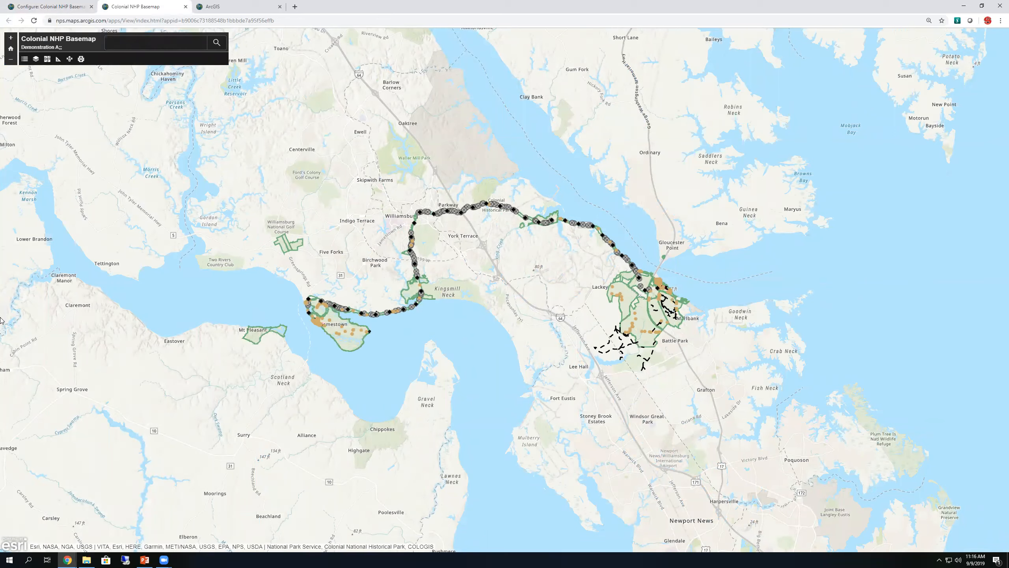
left_click(10, 39)
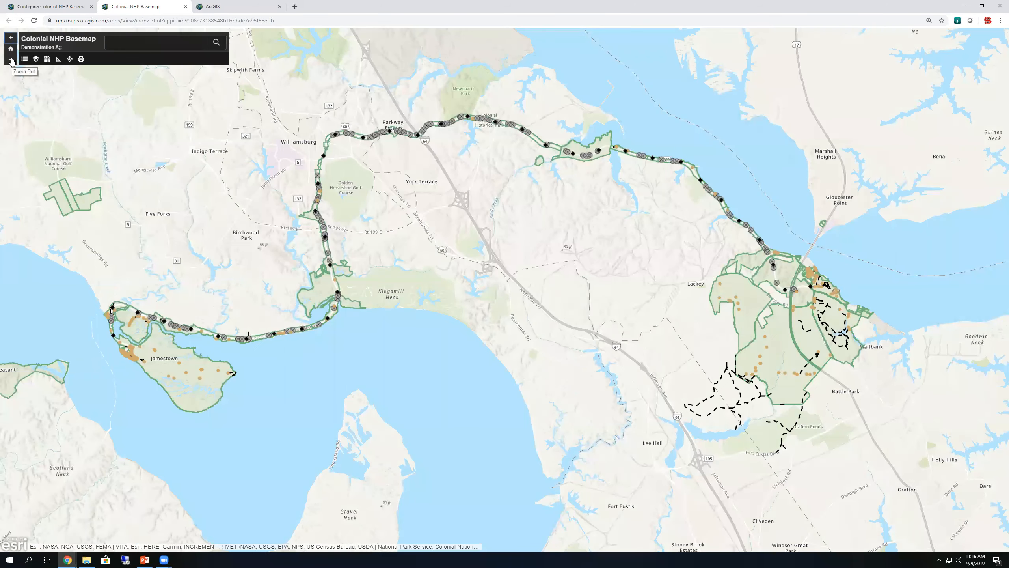
left_click(11, 60)
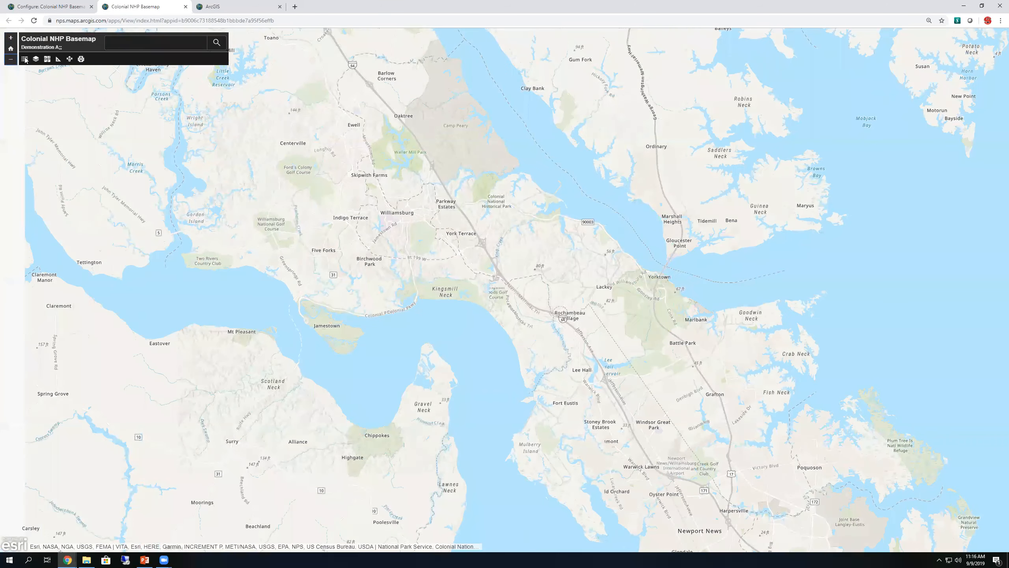
left_click(24, 58)
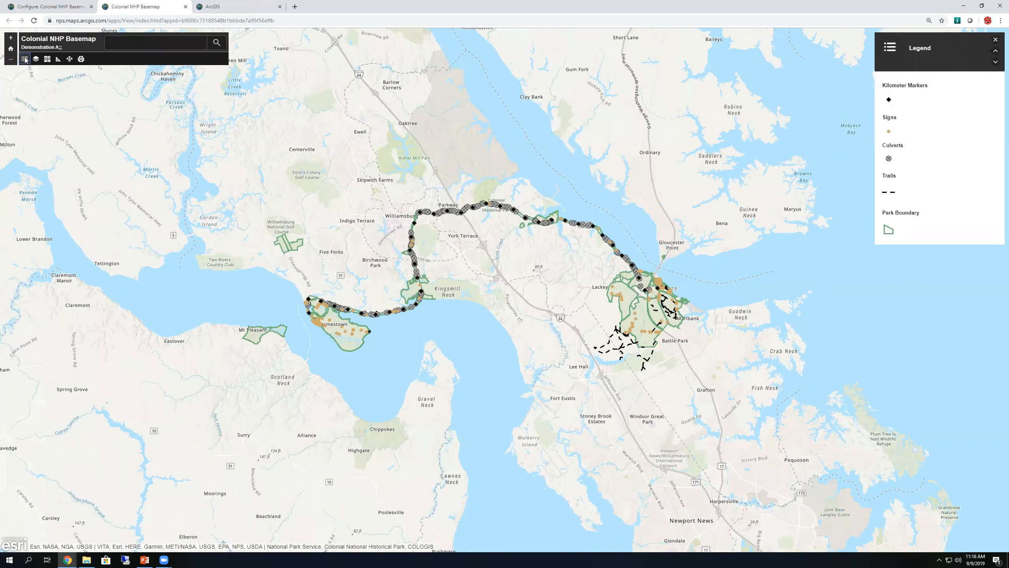
Test the launched app's layer list by toggling the Signs layer, and check the map link in its Share tool.
left_click(36, 58)
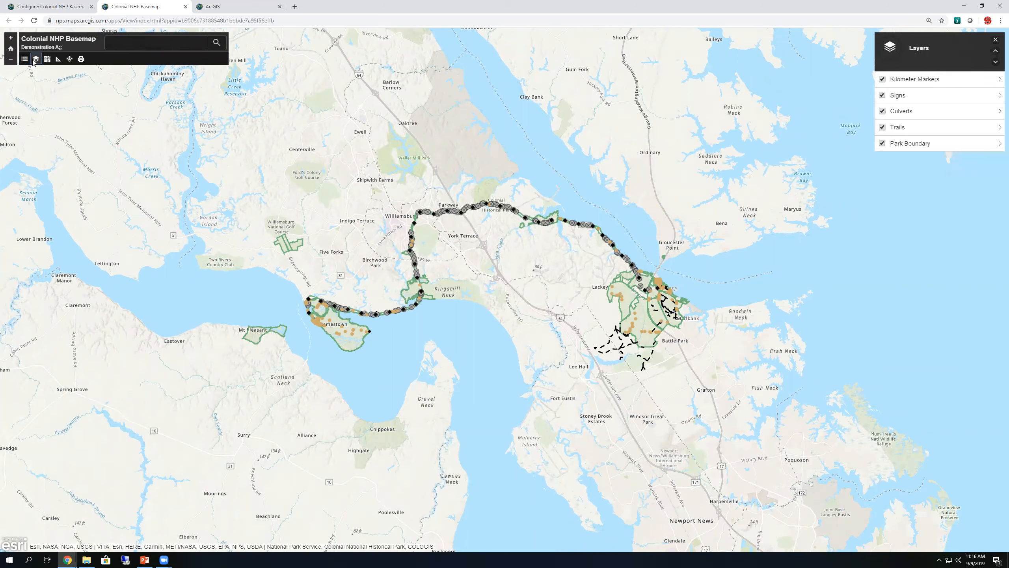
left_click(882, 95)
left_click(882, 96)
left_click(69, 60)
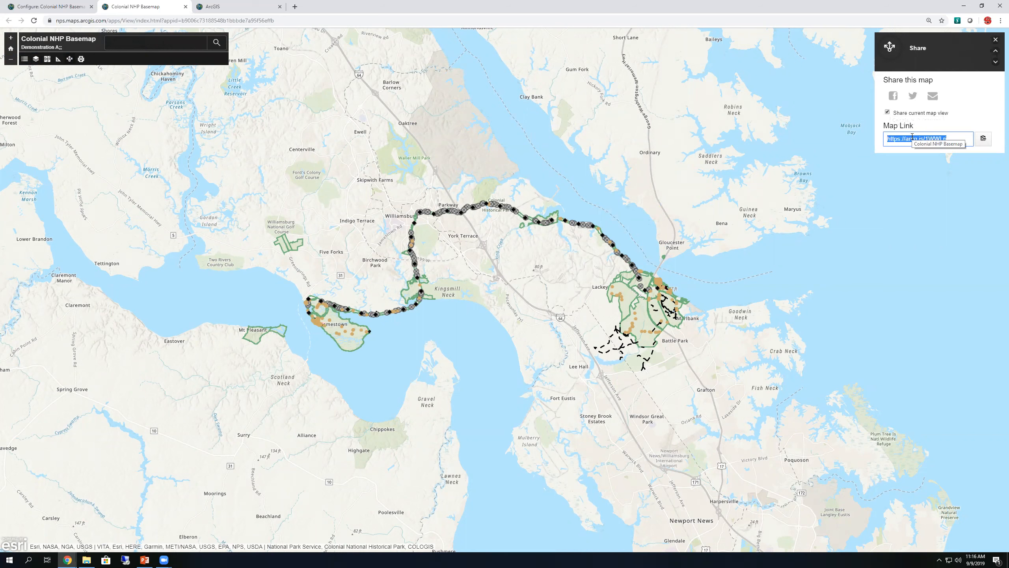
left_click(995, 40)
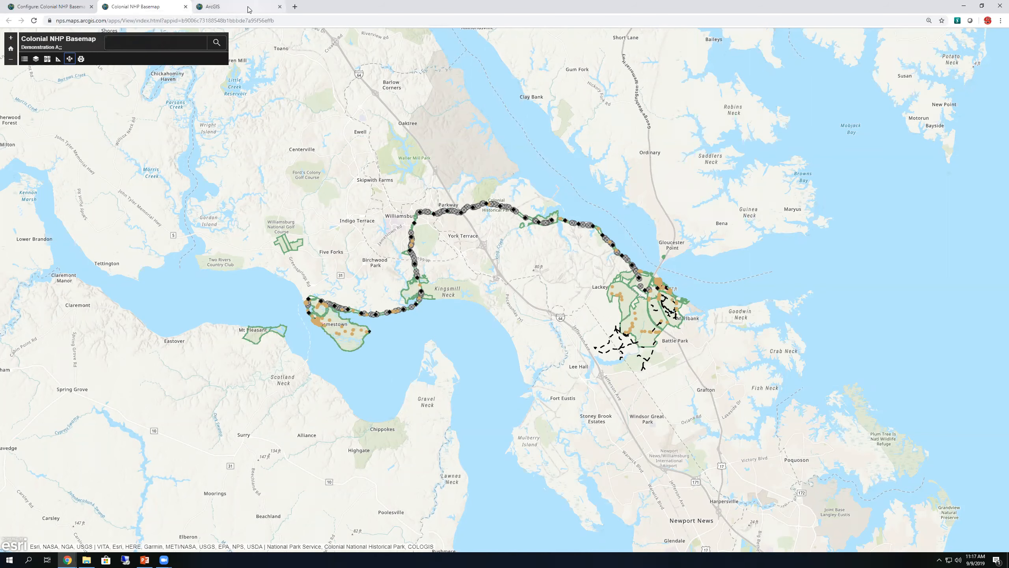
Close the spare ArcGIS page and exit the app configuration to the Basic Viewer's item page.
left_click(280, 7)
left_click(280, 7)
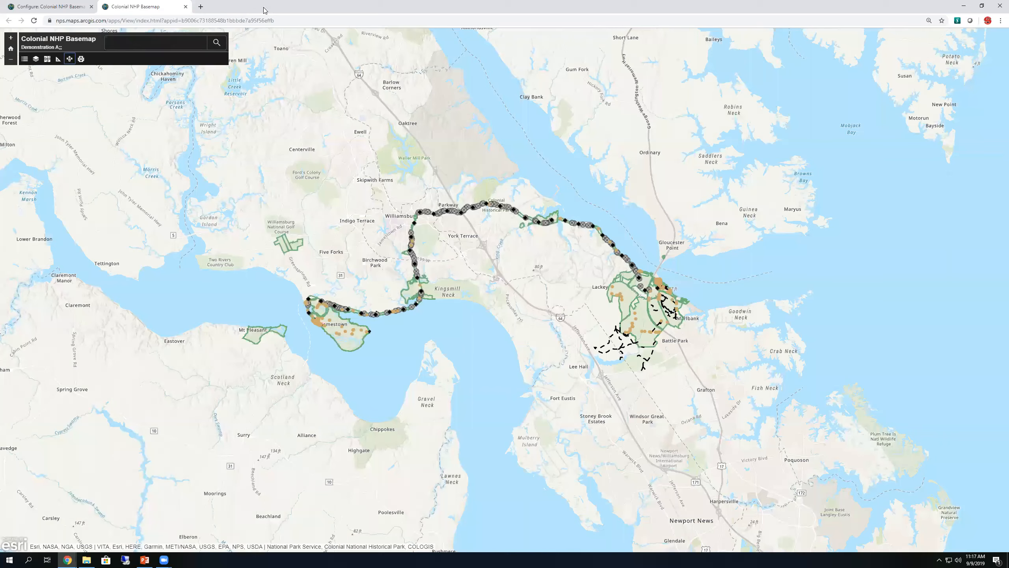
left_click(49, 6)
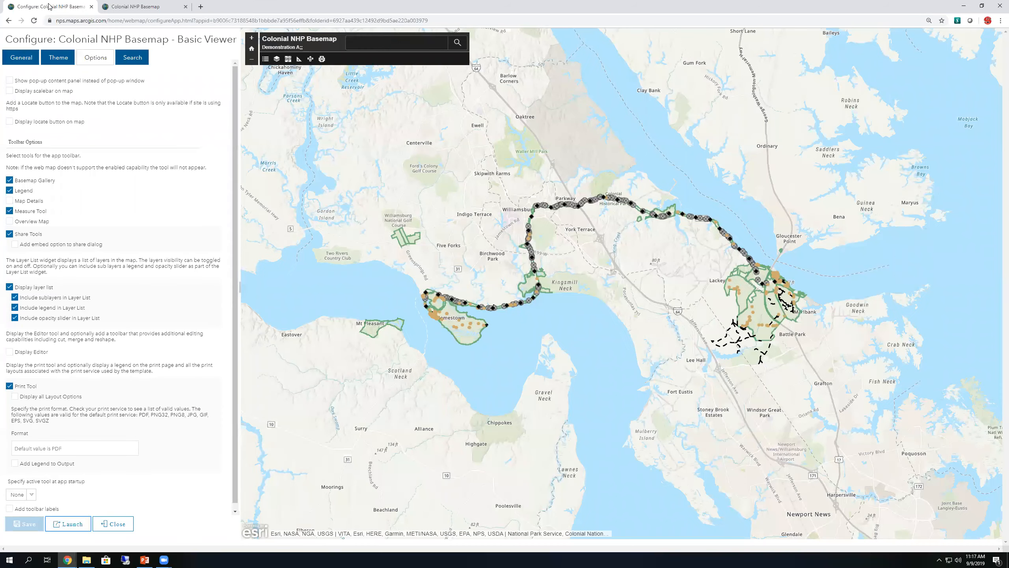
left_click(115, 524)
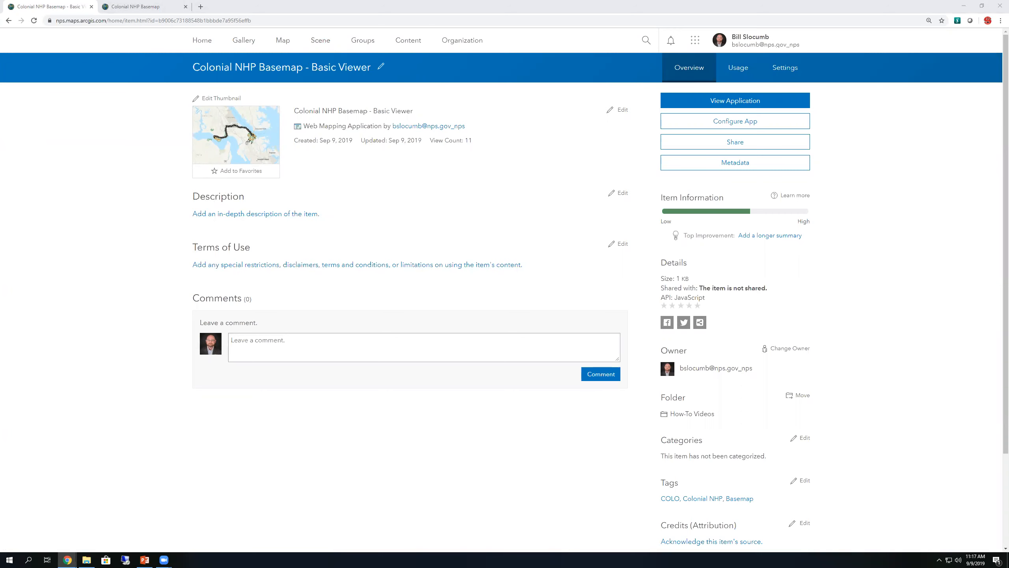
Copy the National Park Service Data Distribution Liability Statement into the app item's Terms of Use and save it.
left_click_drag(1008, 113, 733, 112)
left_click_drag(797, 327, 607, 202)
key("ctrl+c")
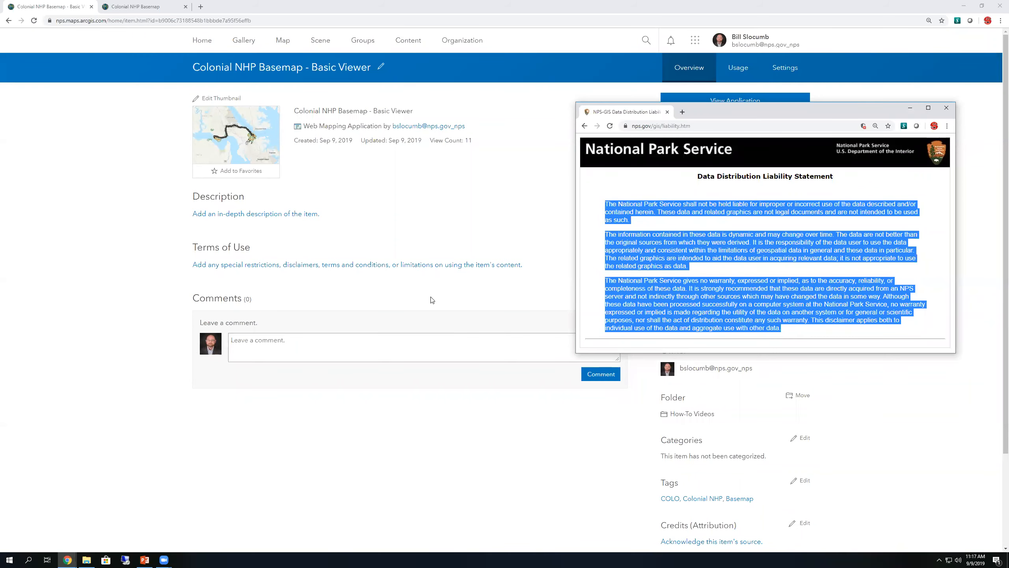
left_click(407, 237)
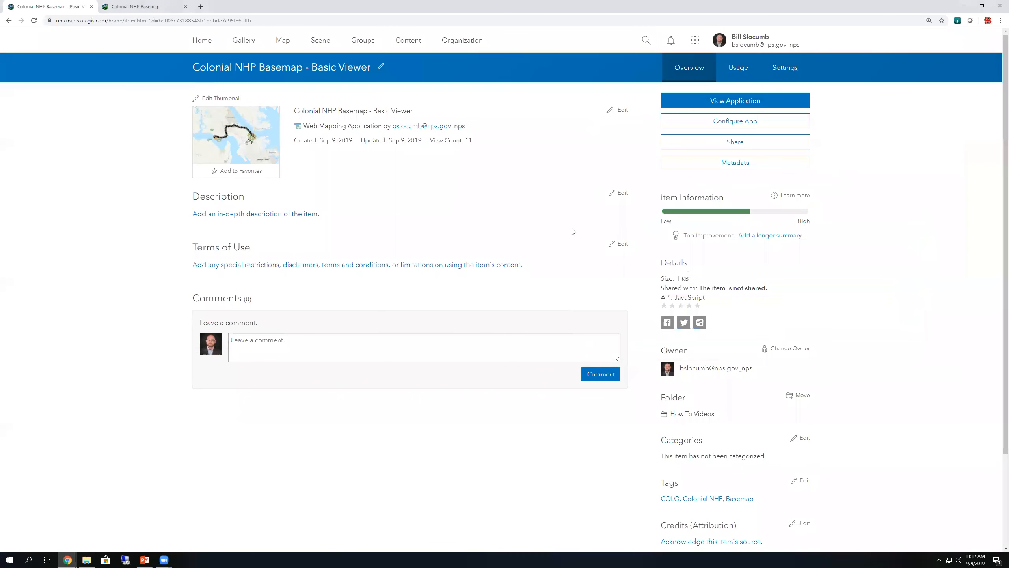
left_click(621, 245)
left_click(427, 329)
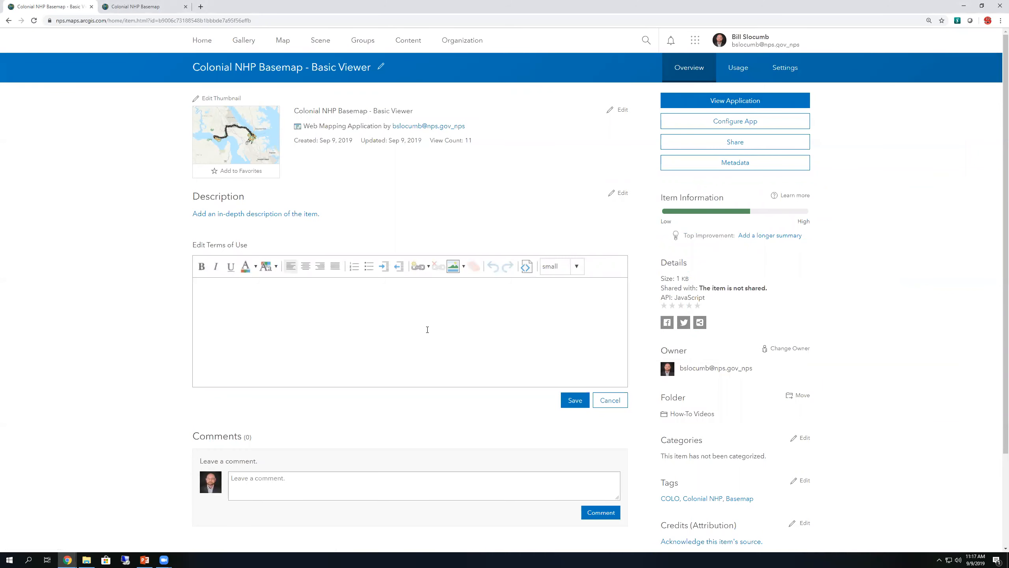
key("ctrl+v")
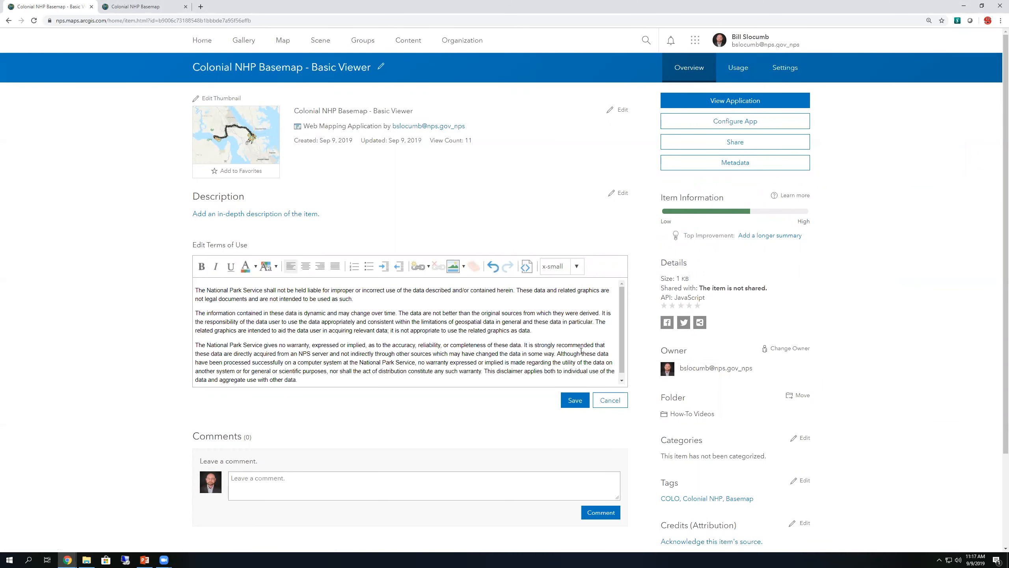
left_click(575, 400)
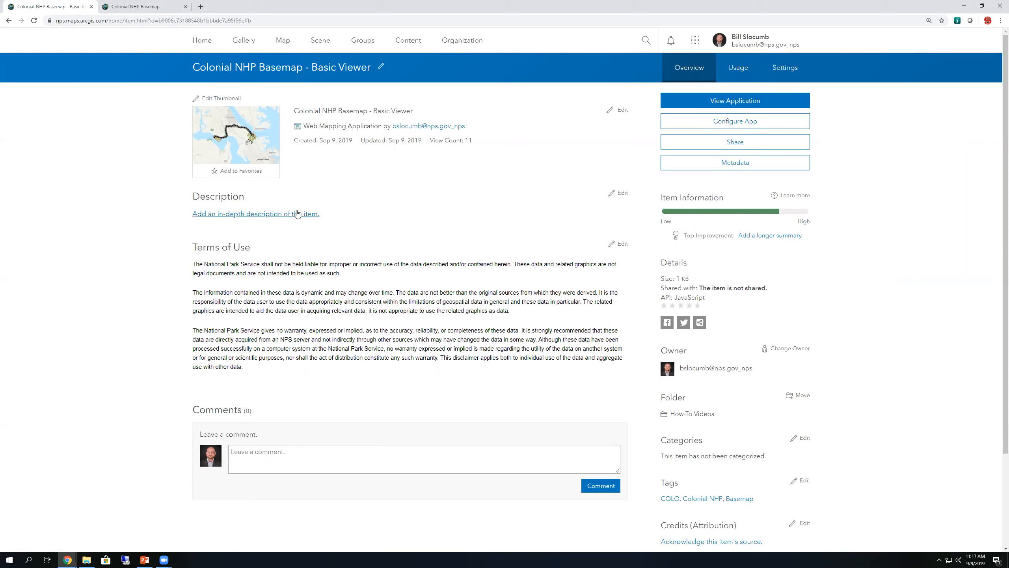
Set the app item's description to "Colonial NHP Basemap - Basic Viewer" and save it.
left_click_drag(413, 111, 297, 111)
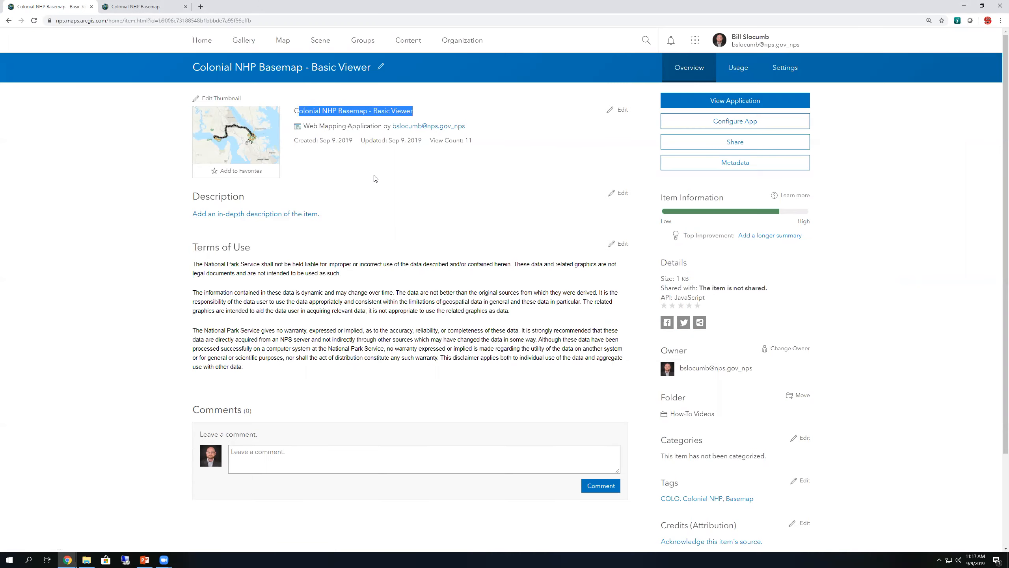
left_click(619, 193)
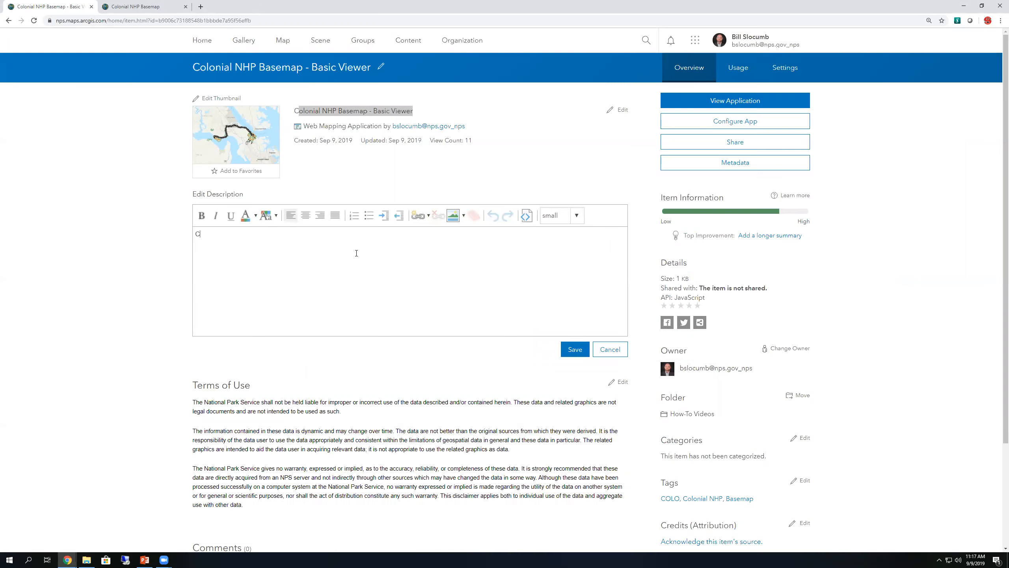
type("Colonial NHP Basemap - Basic Viewer")
left_click(575, 350)
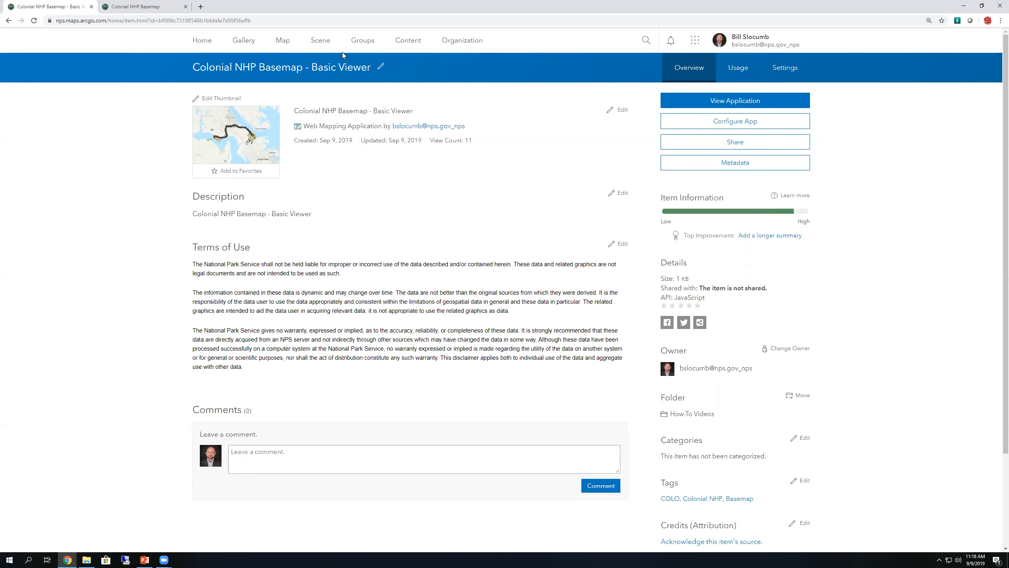
Open the item page of the Colonial NHP Basemap web map from the How-To Videos folder.
left_click(422, 43)
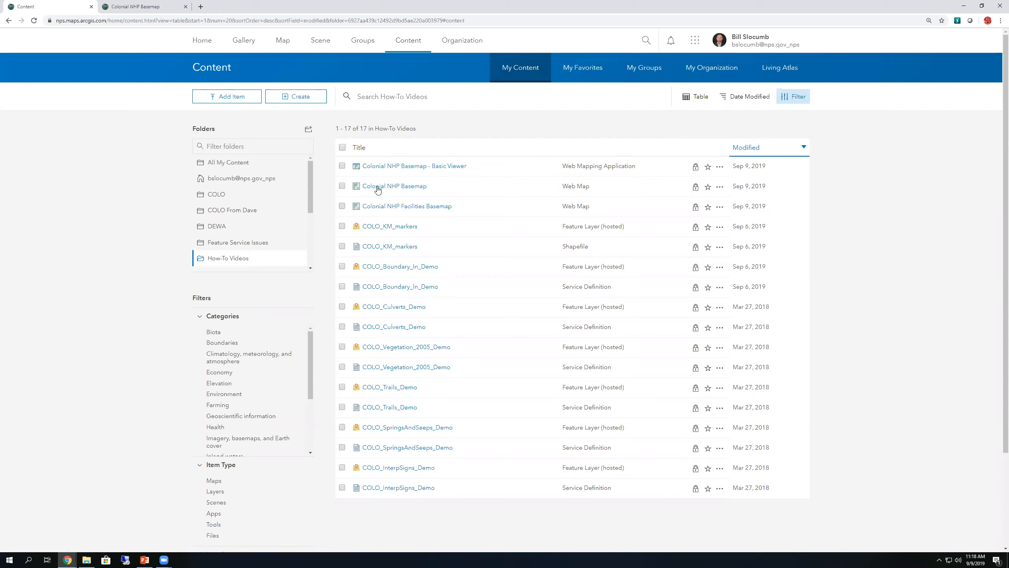
left_click(395, 187)
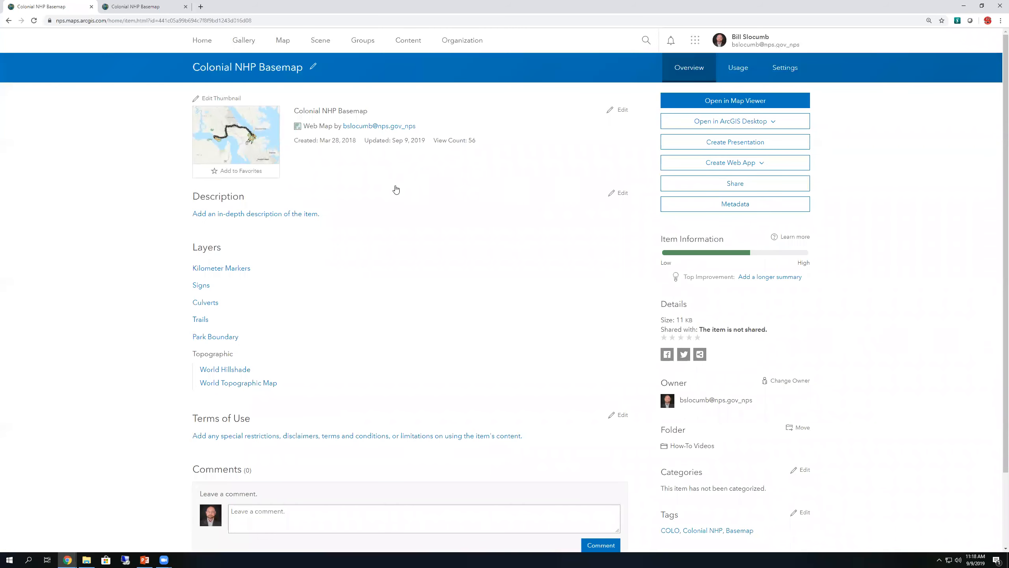
Create a Web AppBuilder app from the web map with title and summary "Colonial NHP Basemap - WebApp Builder" in the How-To Videos folder.
left_click(755, 163)
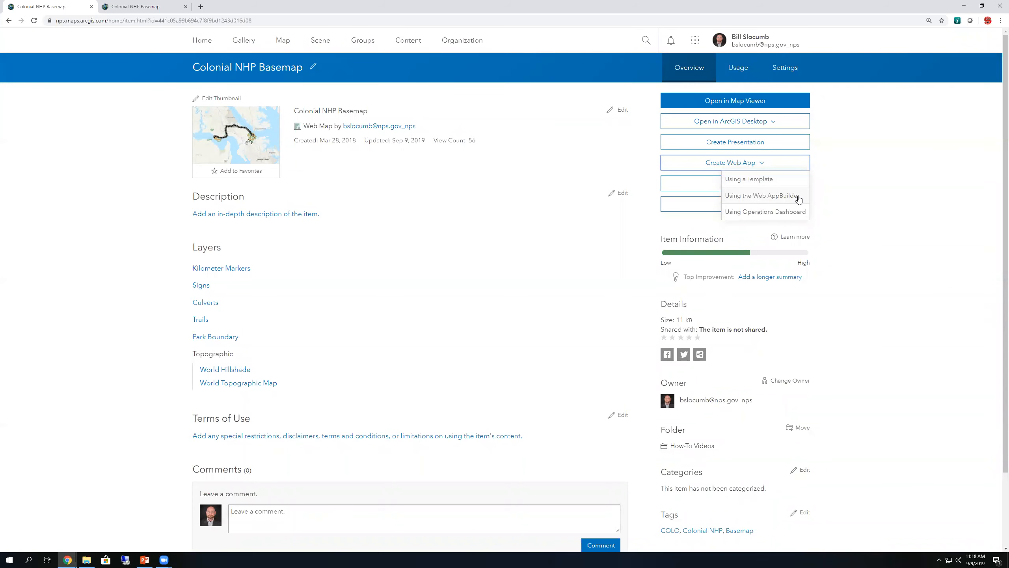
left_click(796, 196)
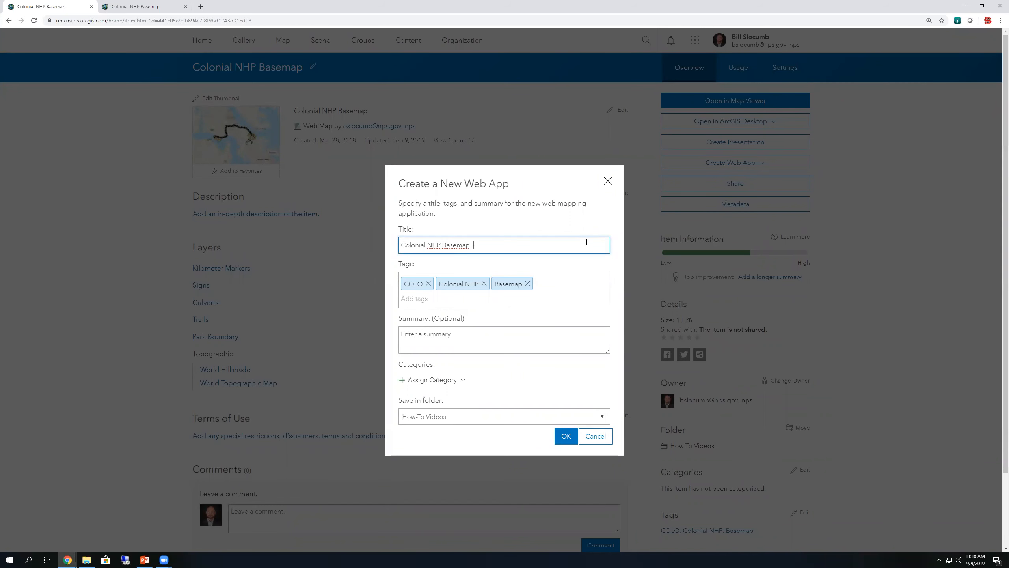
type("- WebApp Builder")
left_click_drag(543, 244, 395, 248)
key("ctrl+c")
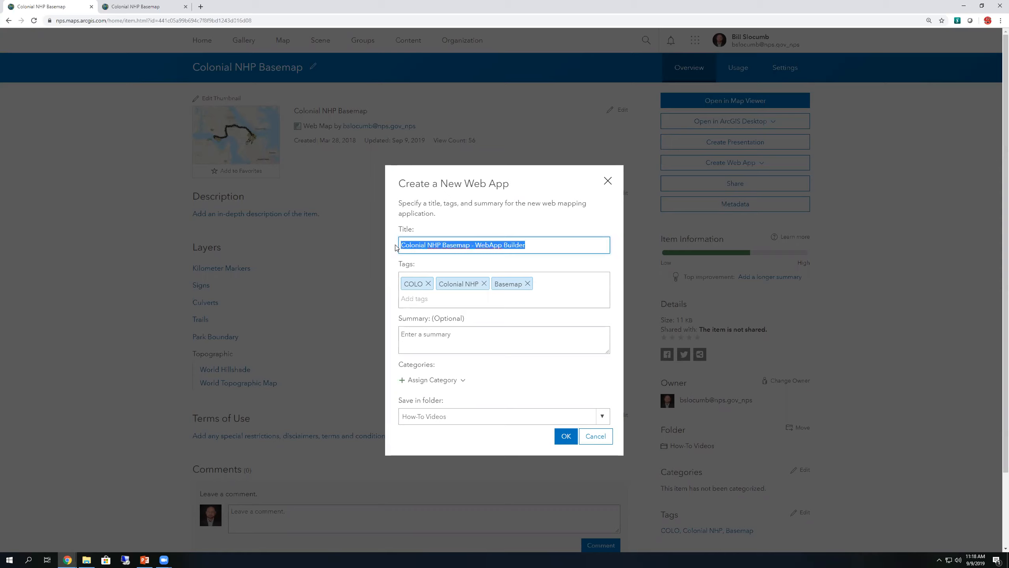
left_click(430, 334)
key("ctrl+v")
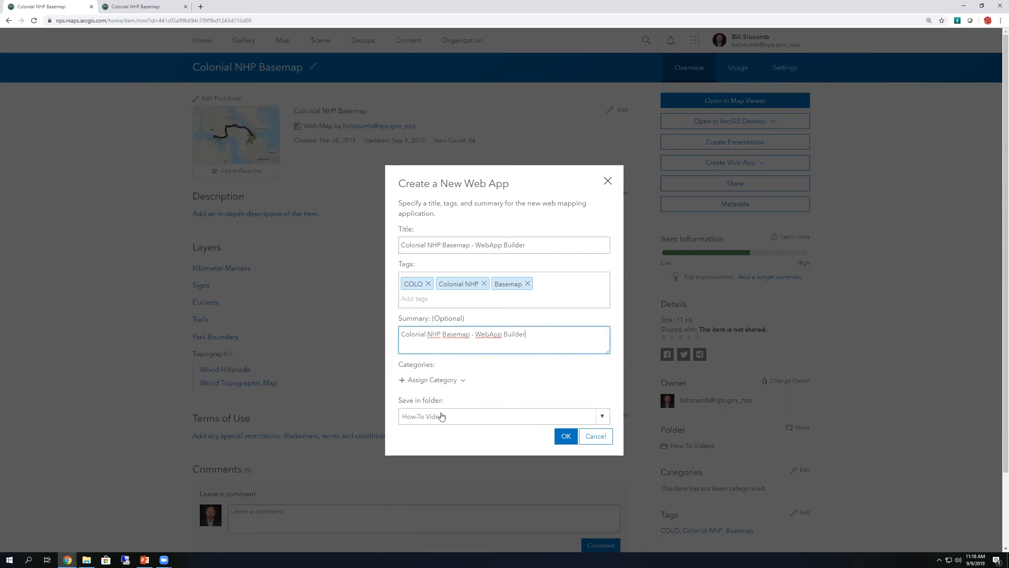
left_click(566, 437)
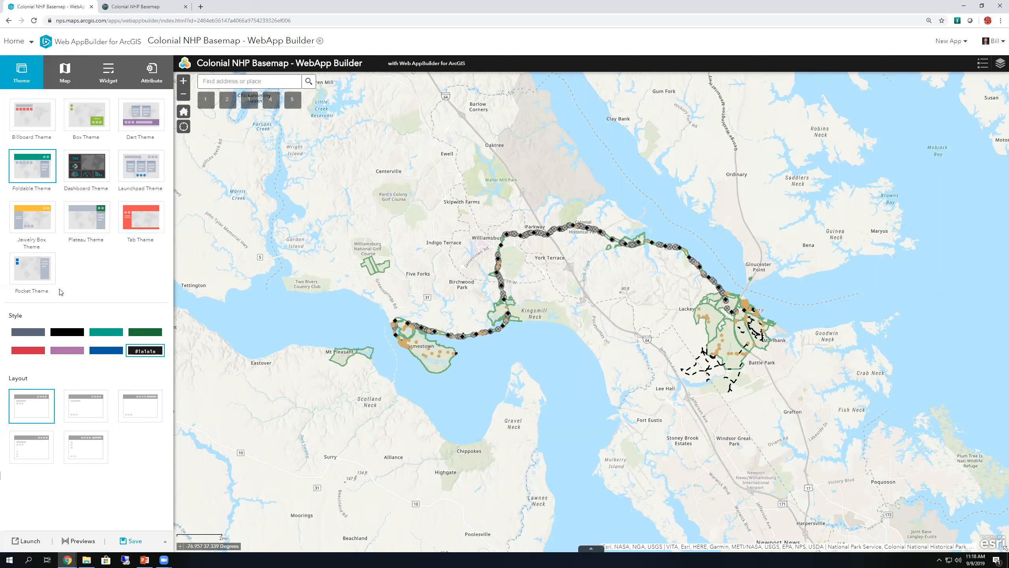
Try the green, teal and black theme styles, and return to the organization's shared #1a1a1a style.
left_click(150, 331)
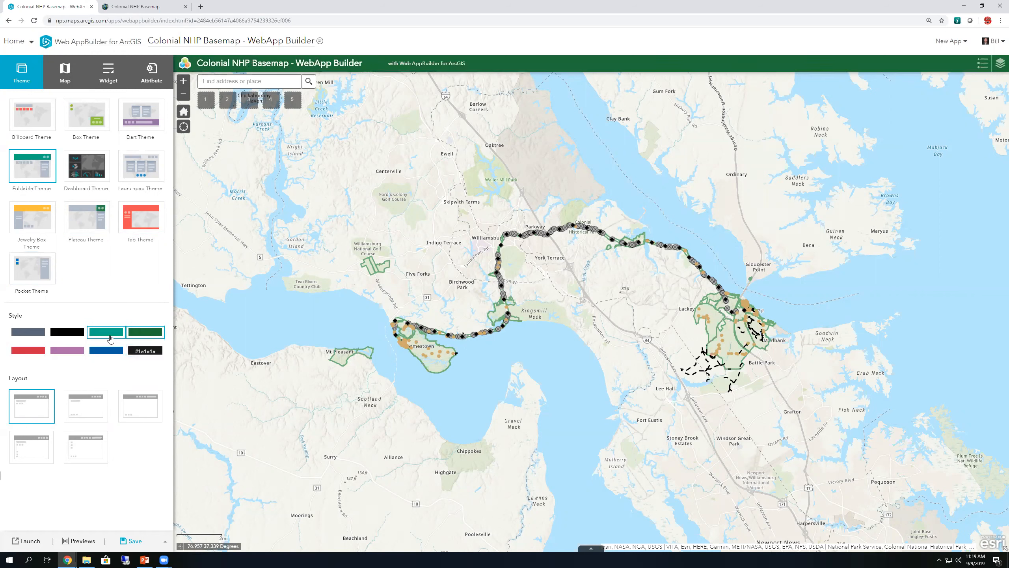
left_click(110, 334)
left_click(77, 335)
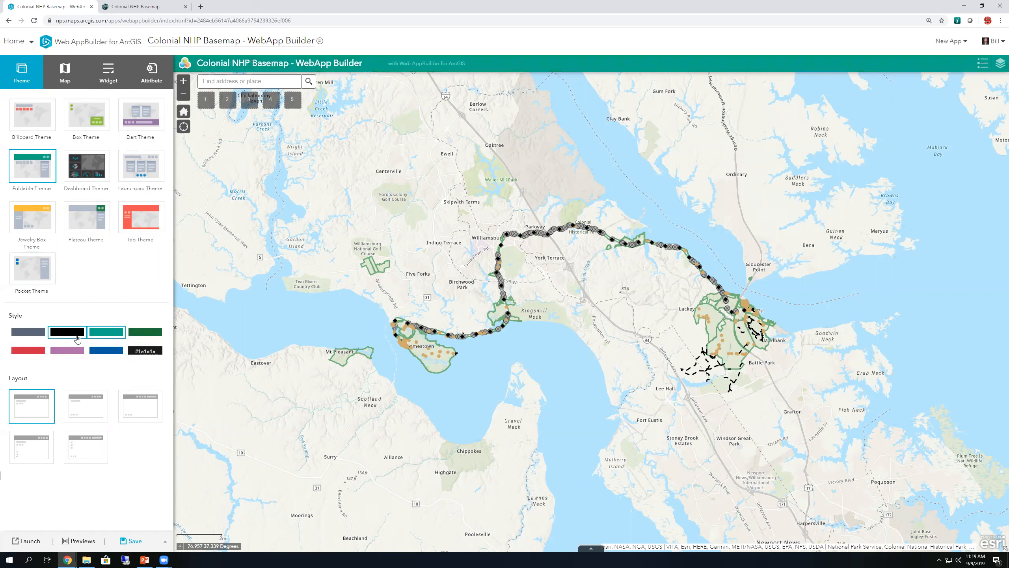
left_click(145, 350)
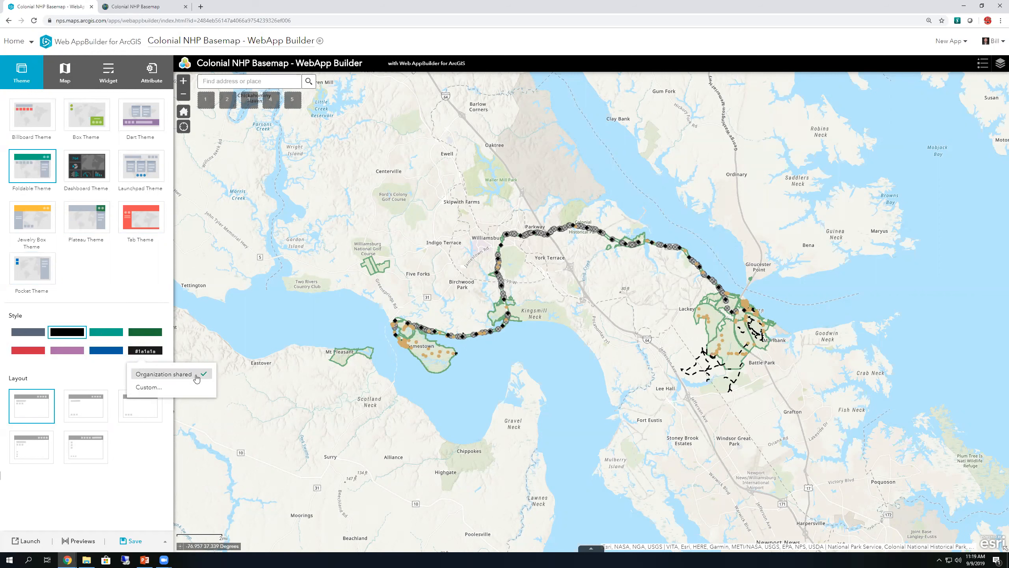
left_click(146, 352)
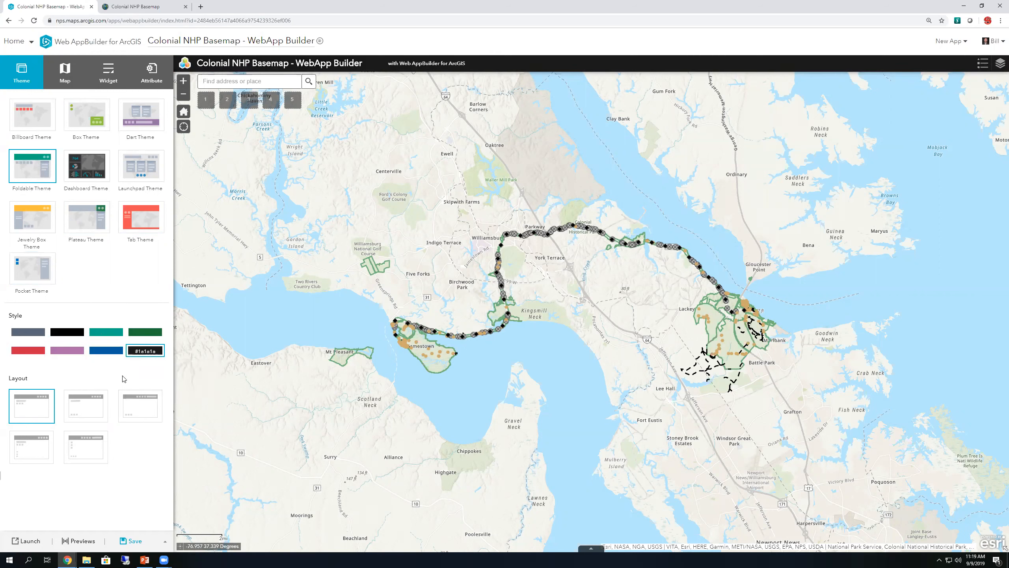
Review the app's map settings and widget options, and preview the header's Legend and Layer List widgets.
left_click(62, 70)
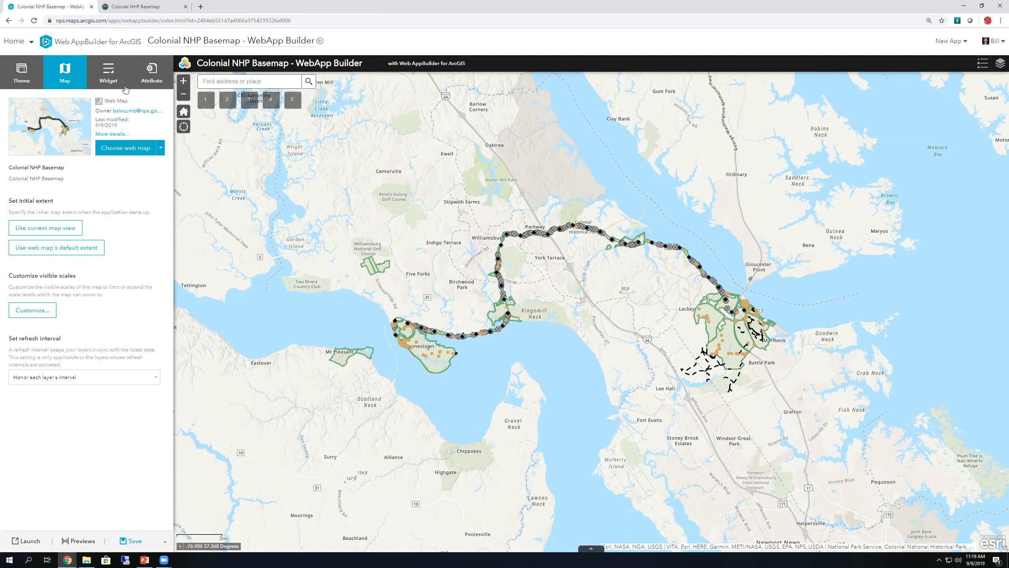
left_click(112, 70)
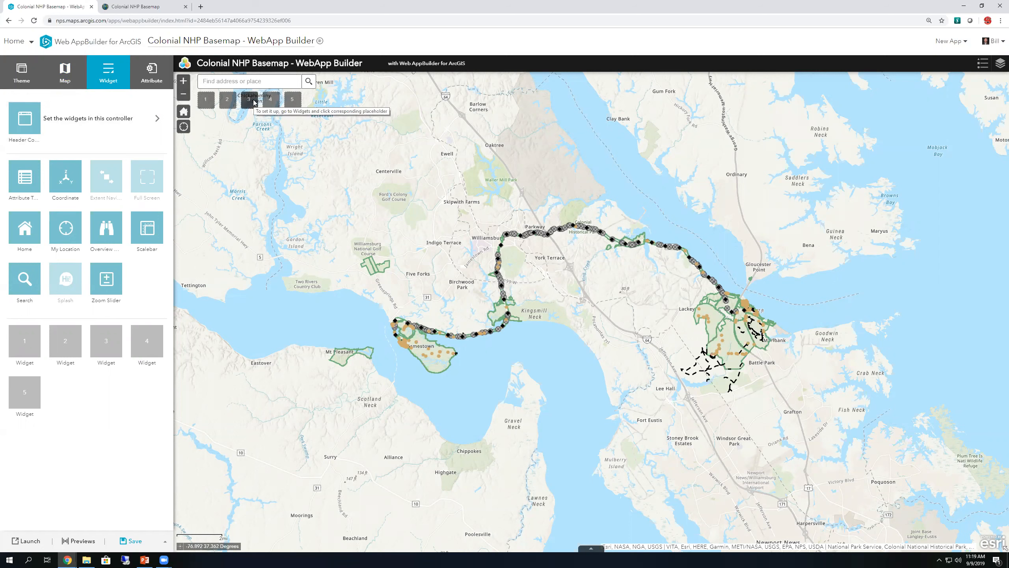
left_click(982, 63)
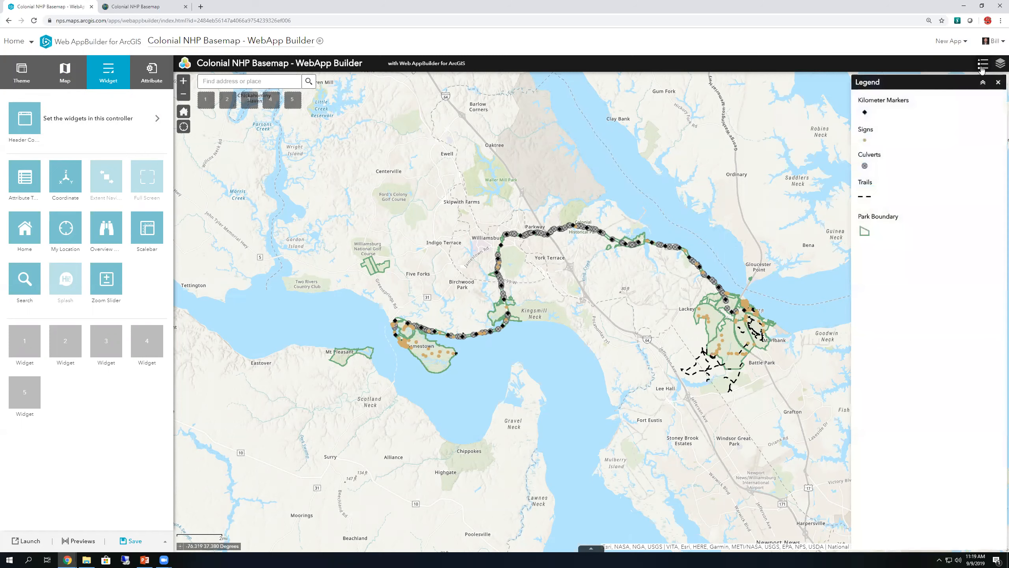
left_click(998, 83)
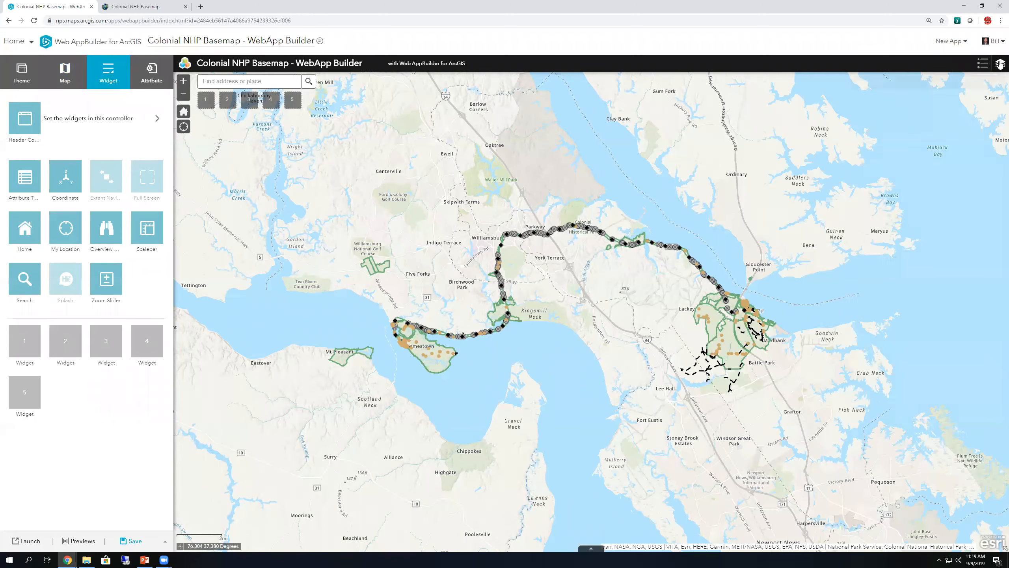
left_click(1000, 64)
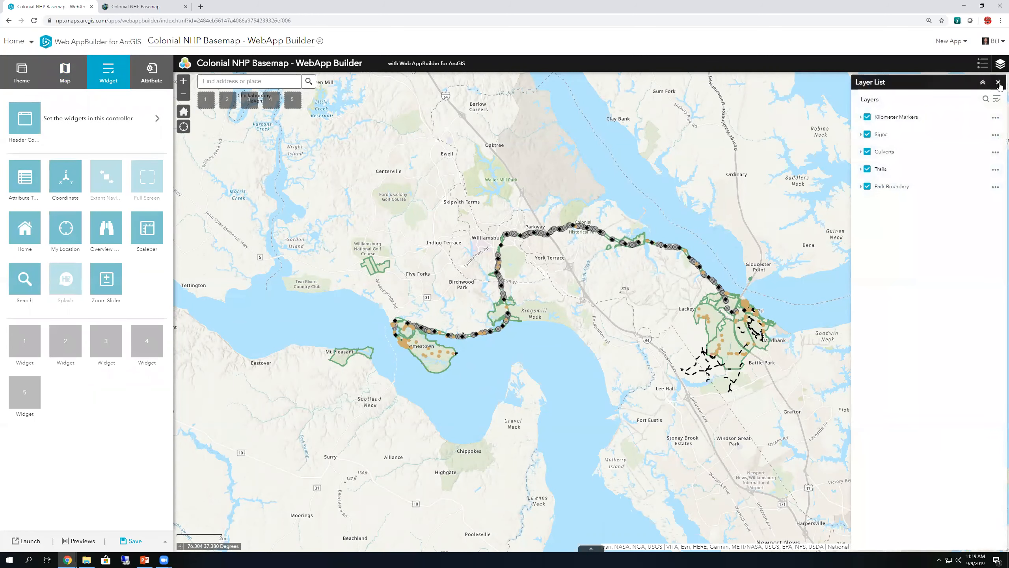
left_click(998, 84)
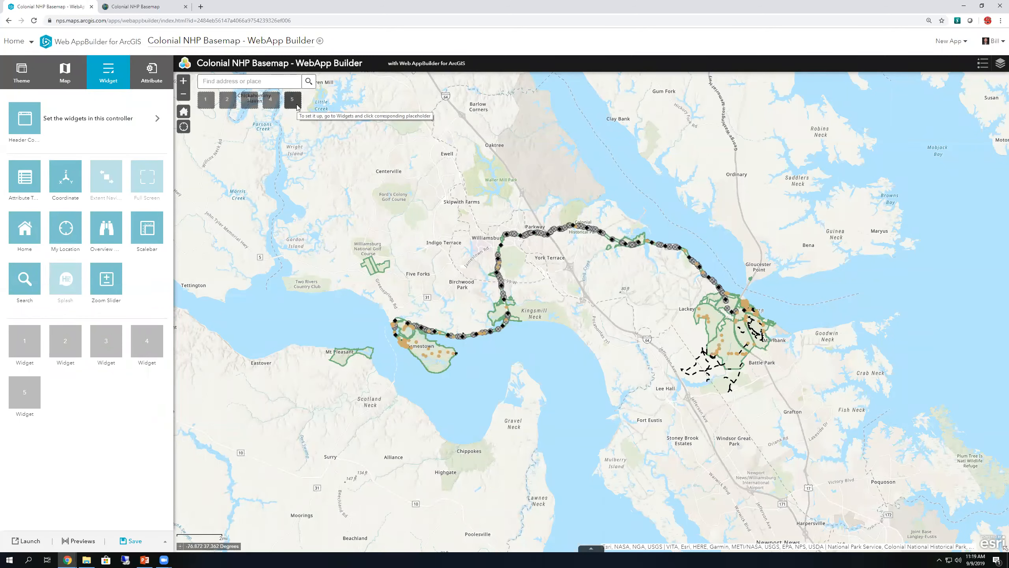
Remove the Layer List and Legend widgets from the header controller and return to the main widget overview.
left_click(158, 119)
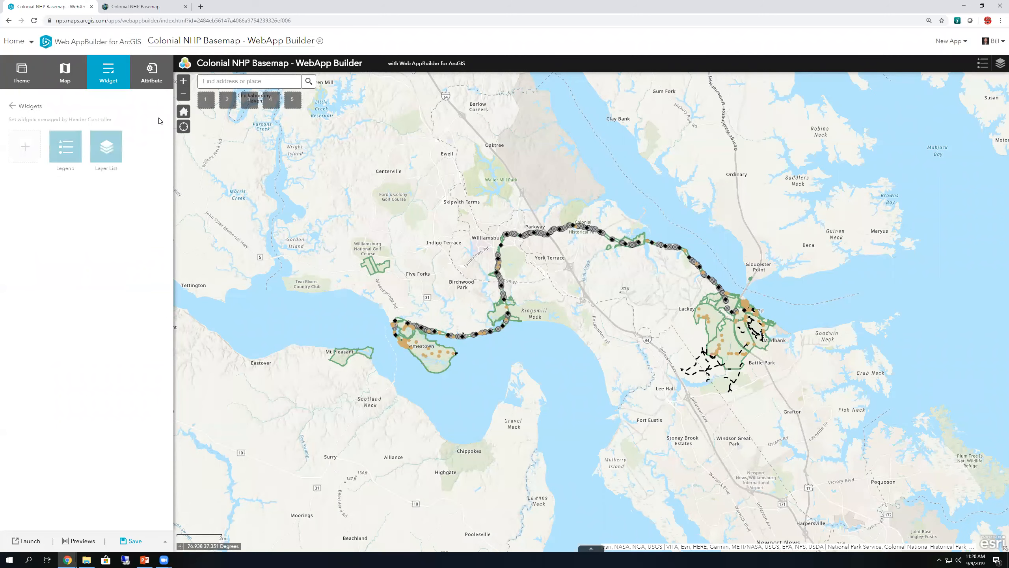
left_click(116, 136)
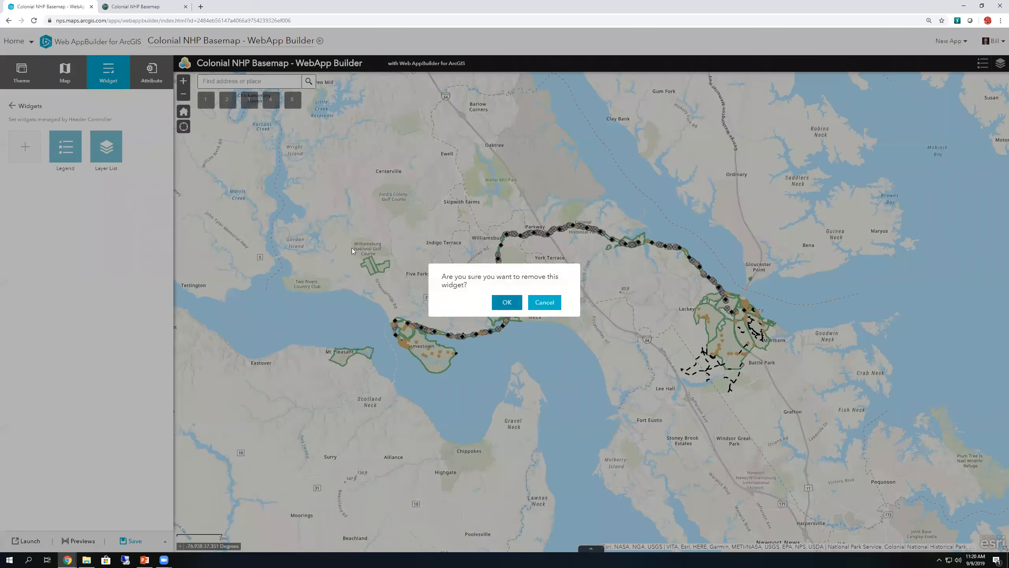
key("Return")
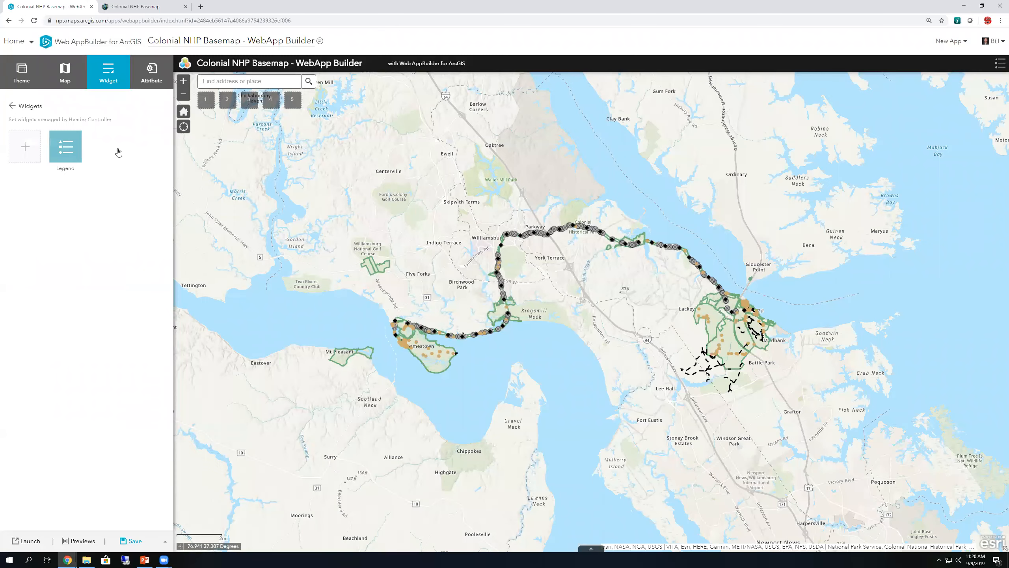
left_click(77, 136)
left_click(508, 303)
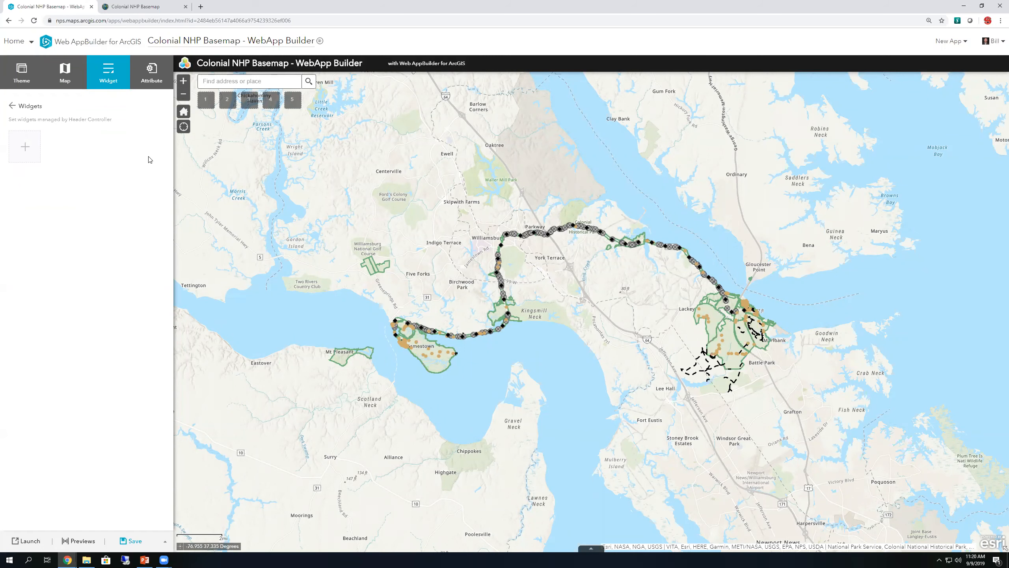
left_click(13, 105)
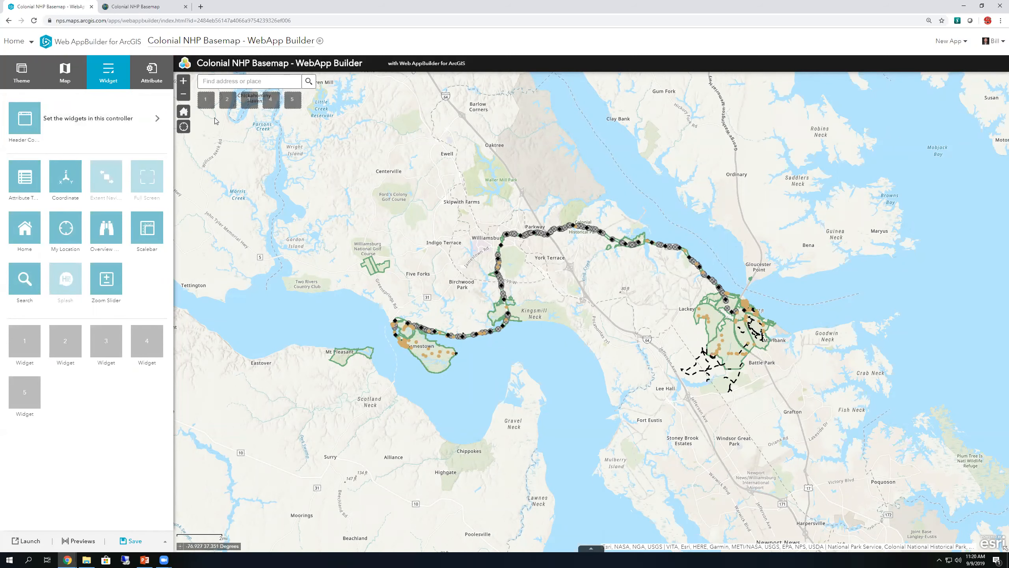
Add the About widget to the first placeholder and delete its default logo and version text.
left_click(26, 349)
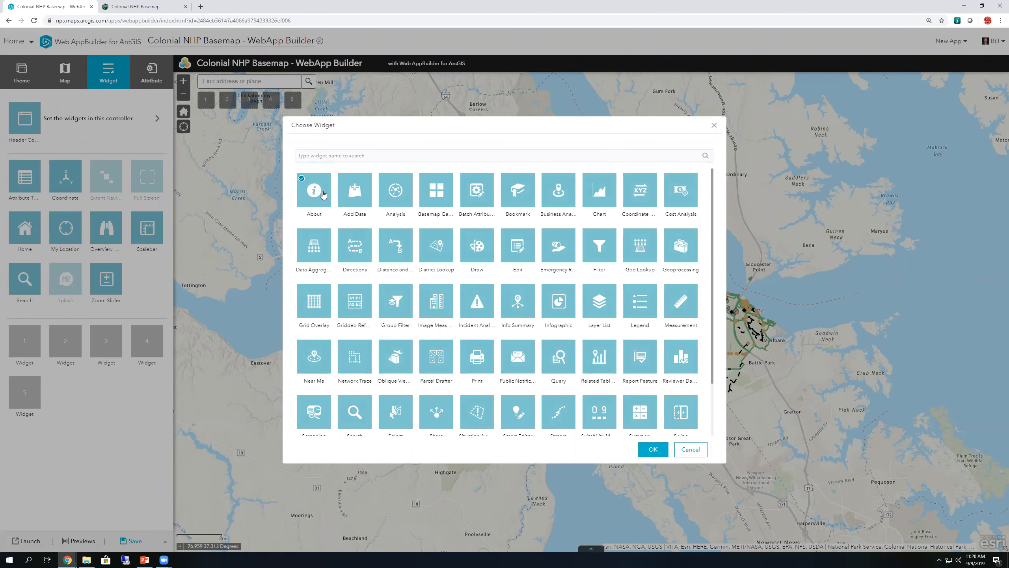
left_click(652, 449)
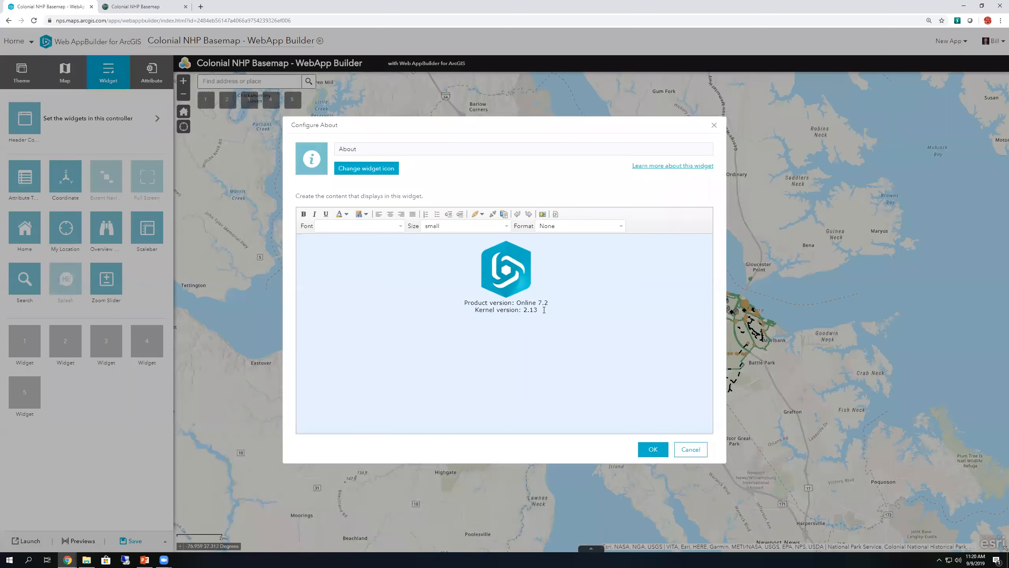
left_click_drag(574, 326, 449, 250)
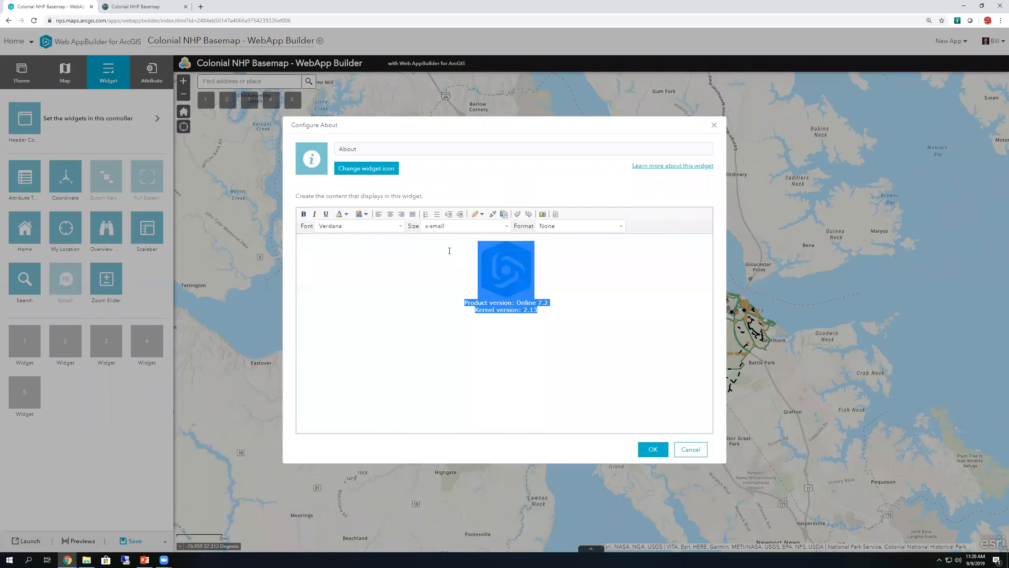
key("Delete")
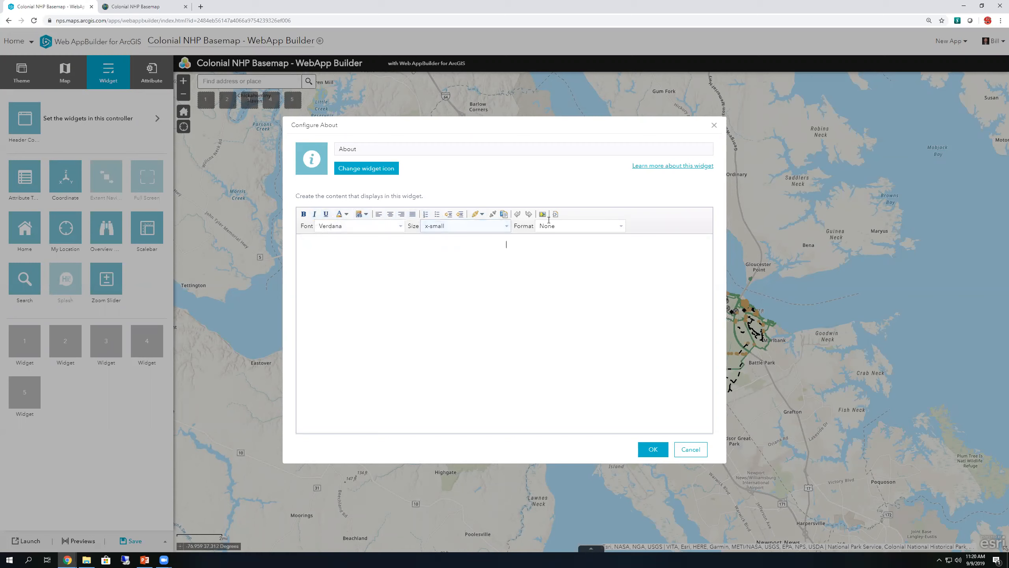
Set the About widget's content to left-aligned "Colonial NHP Basemap for demonstration only." and preview it on the map.
left_click(379, 215)
type("Coflonial NH")
key("BackSpace")
key("BackSpace")
key("BackSpace")
type("nial NHP Bas")
type("ema")
type("ps")
key("BackSpace")
type("vor  for demonsteratio")
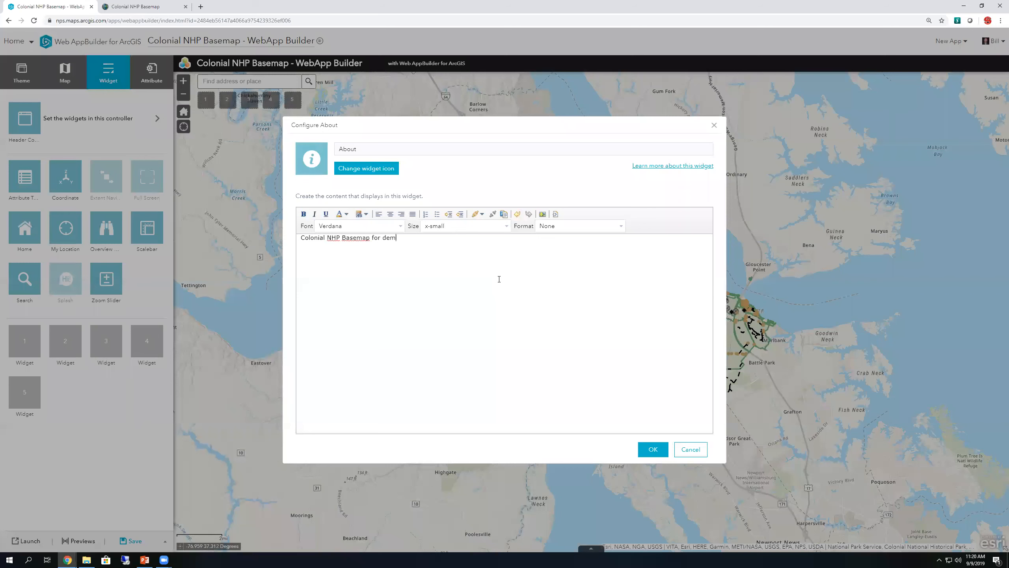
key("BackSpace")
key("BackSpace")
key("BackSpace")
key("BackSpace")
type("tration only.")
left_click(651, 448)
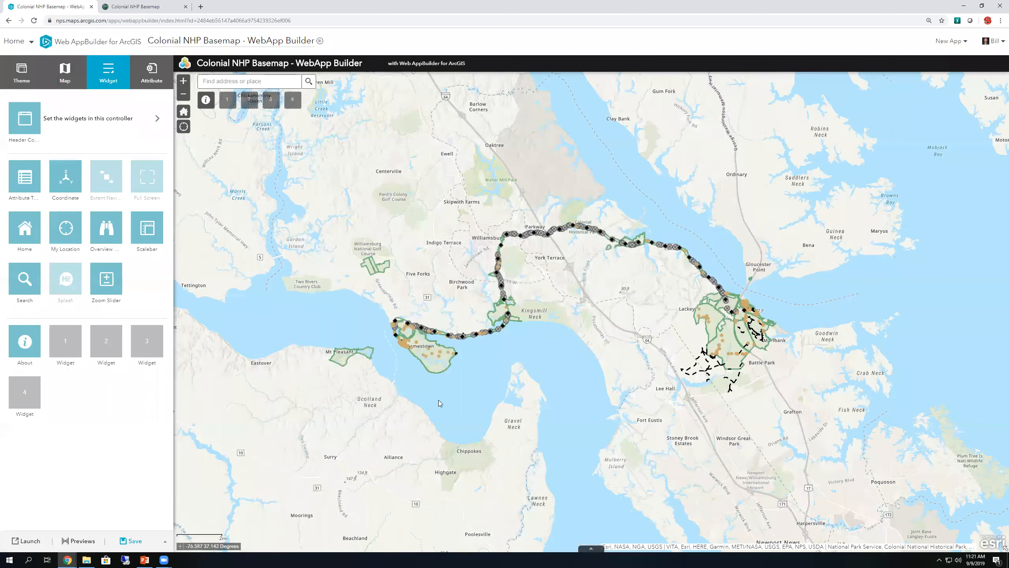
left_click(211, 104)
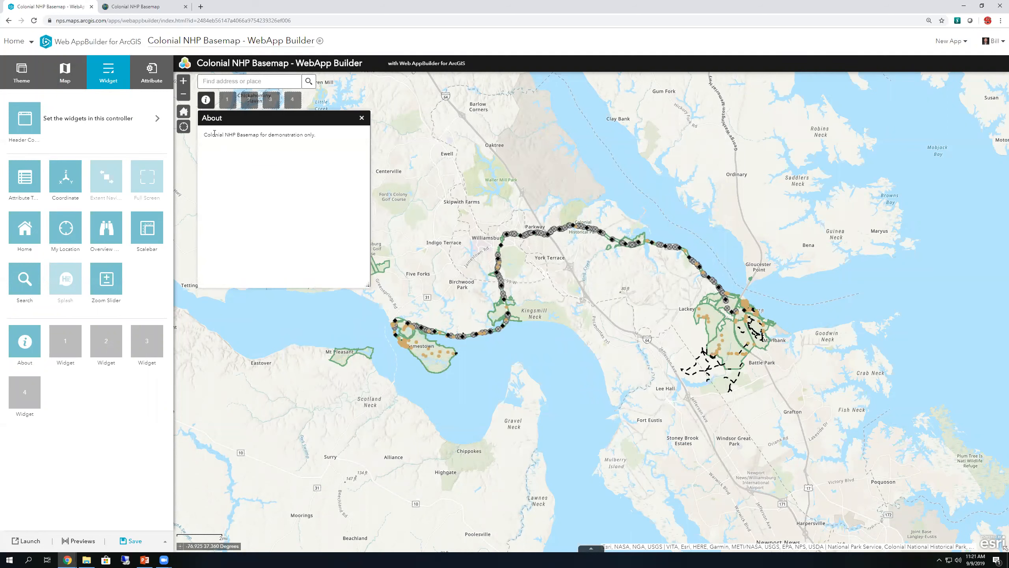
left_click(362, 118)
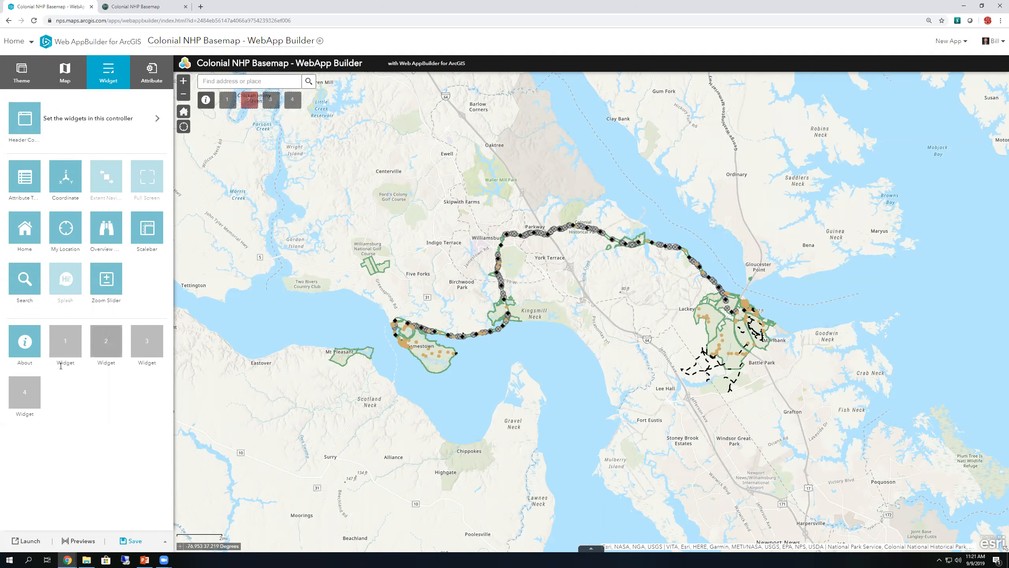
Add the Legend widget with its default settings to the first free placeholder and preview it on the map.
left_click(65, 342)
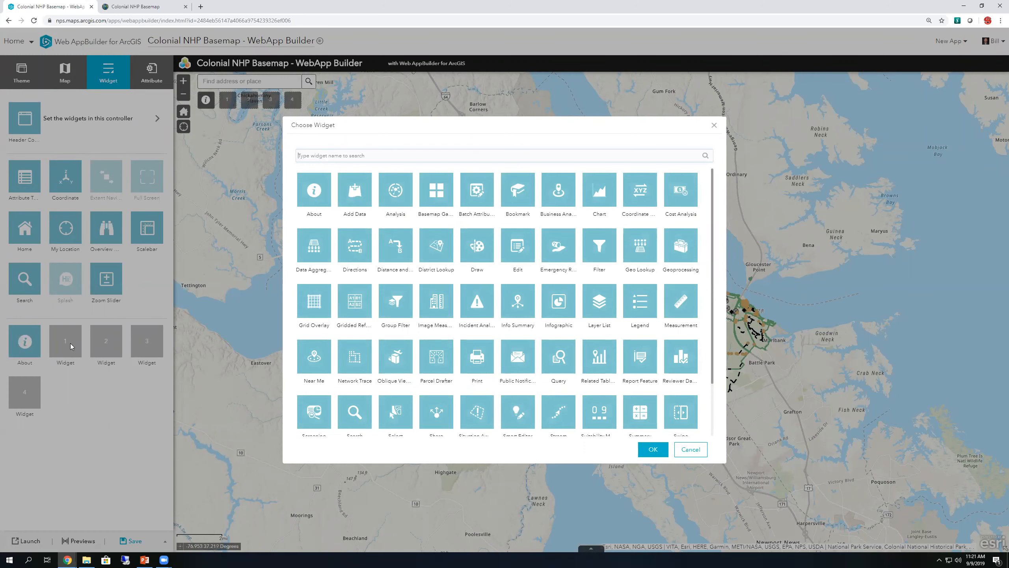
left_click(651, 299)
left_click(656, 448)
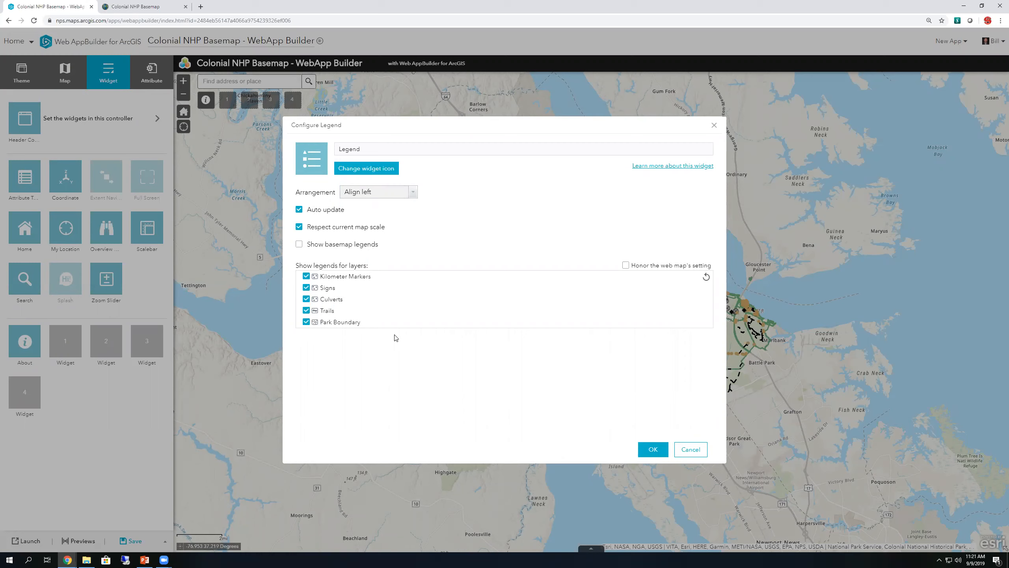
left_click(655, 450)
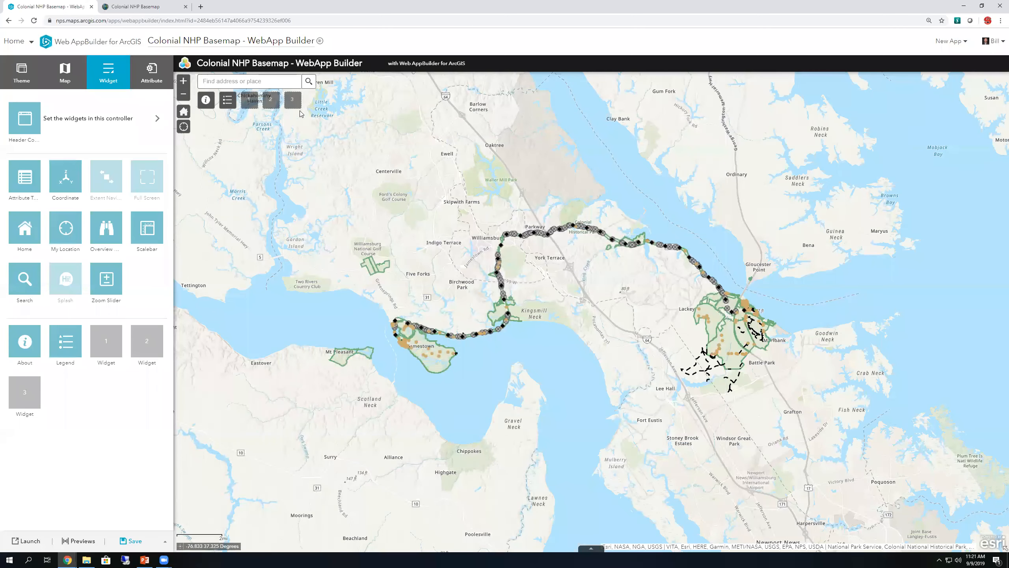
left_click(233, 104)
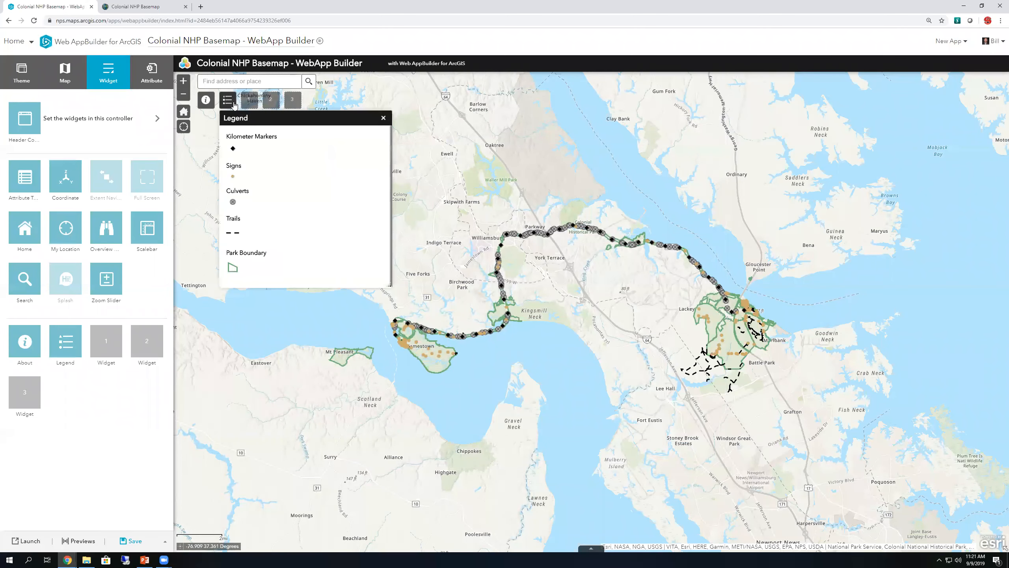
left_click(384, 119)
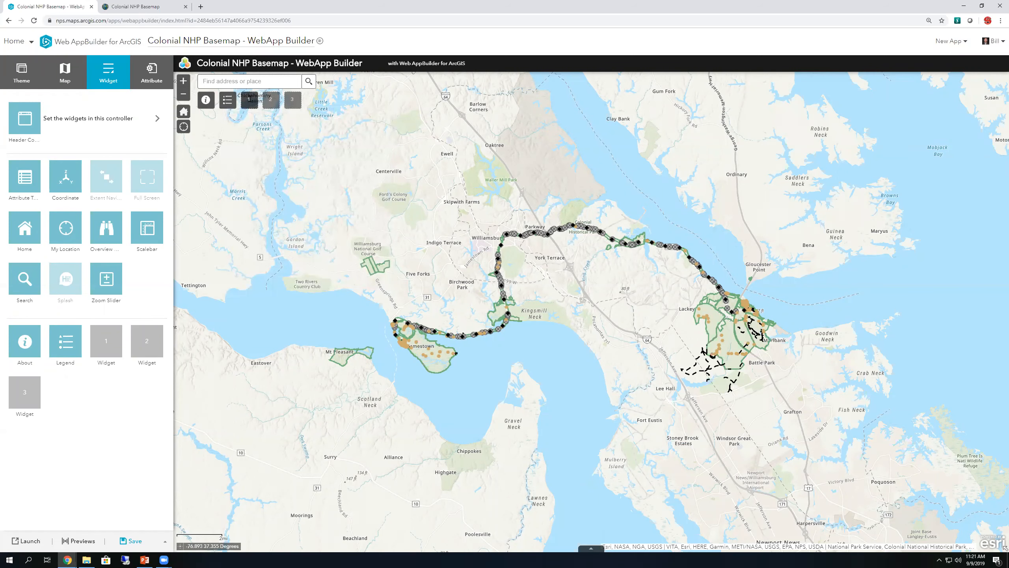
Add the Bookmark widget to the first free placeholder.
left_click(111, 349)
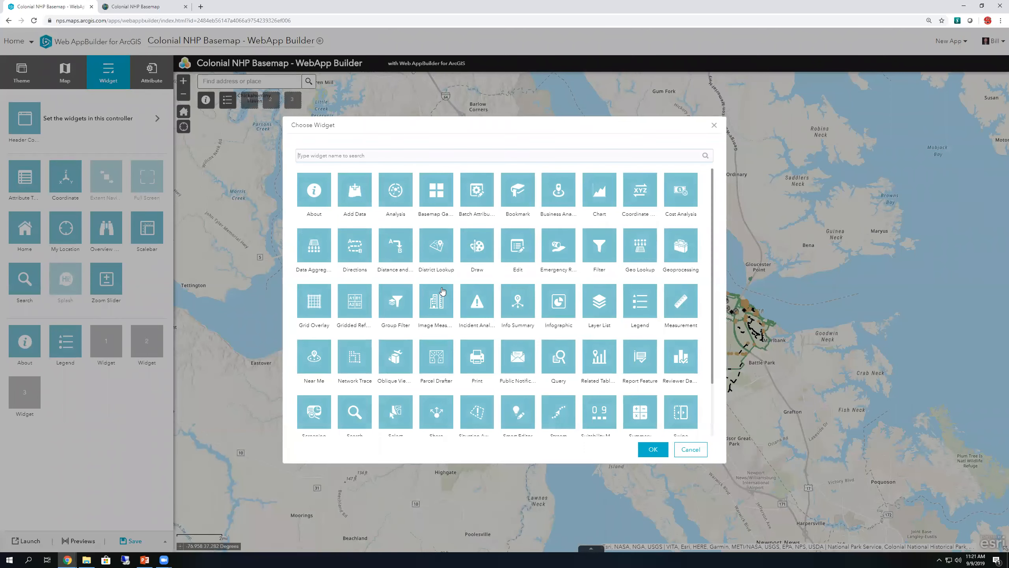
left_click(524, 194)
left_click(649, 452)
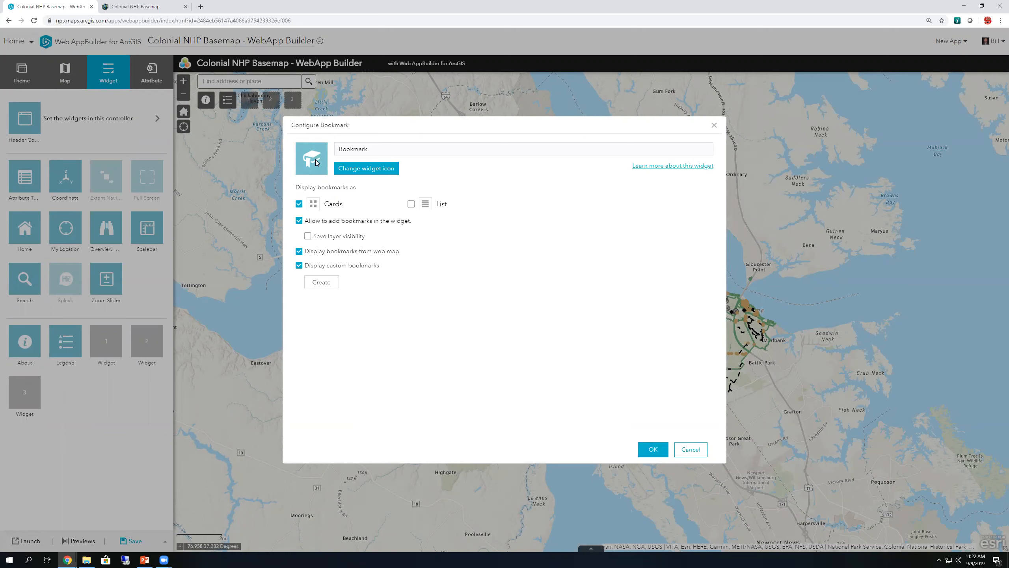
Create a custom bookmark and title it "Jamestown Island".
left_click(320, 282)
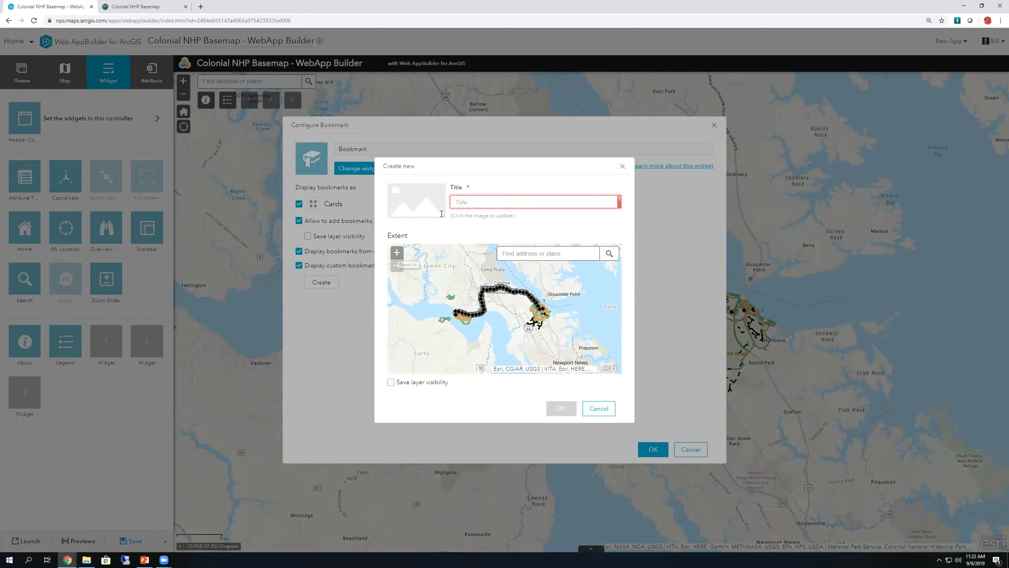
left_click(472, 203)
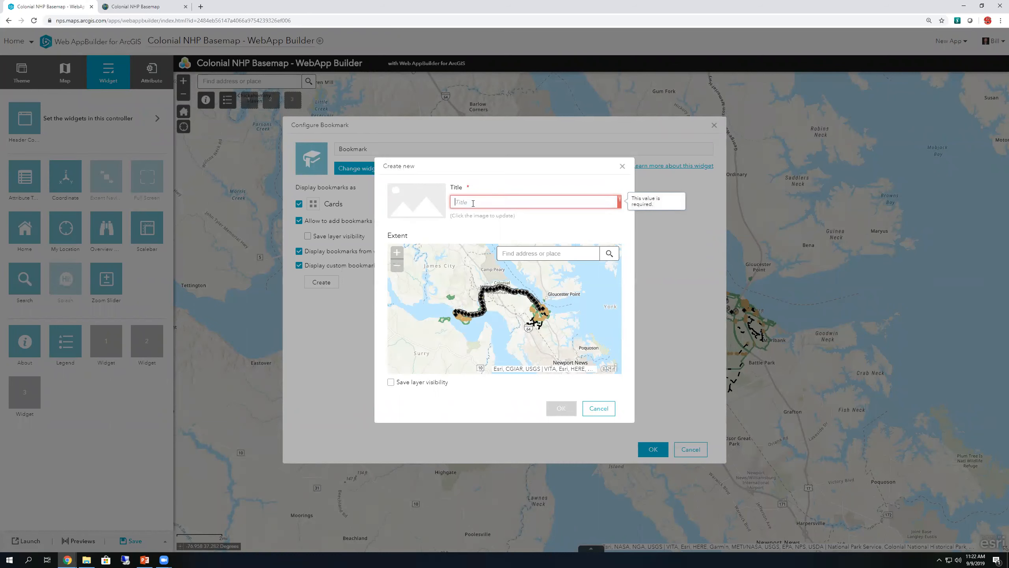
type("JAME")
key("Caps_Lock")
key("BackSpace")
key("Caps_Lock")
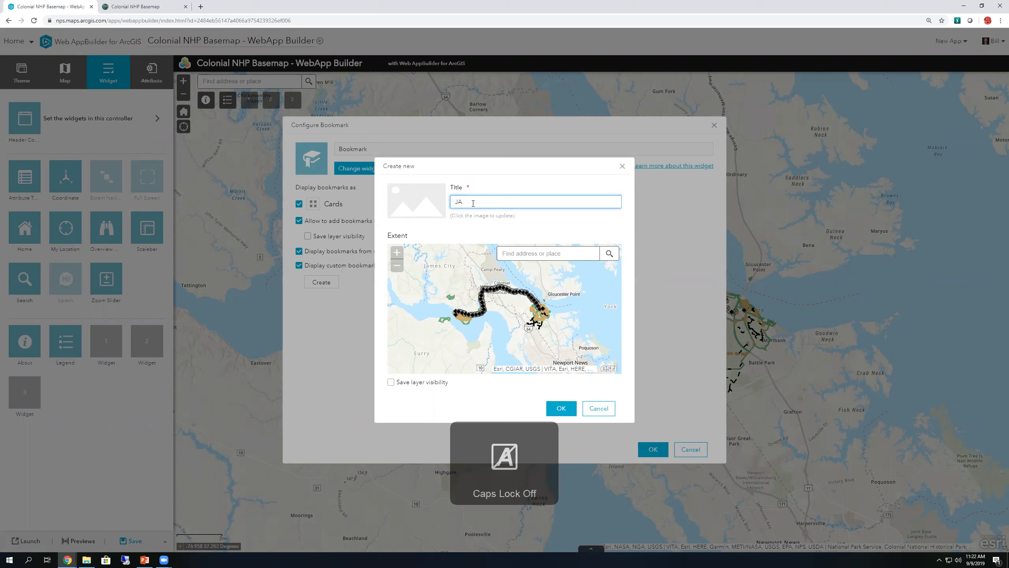
type("aem")
key("BackSpace")
key("BackSpace")
type("ems")
type("mes")
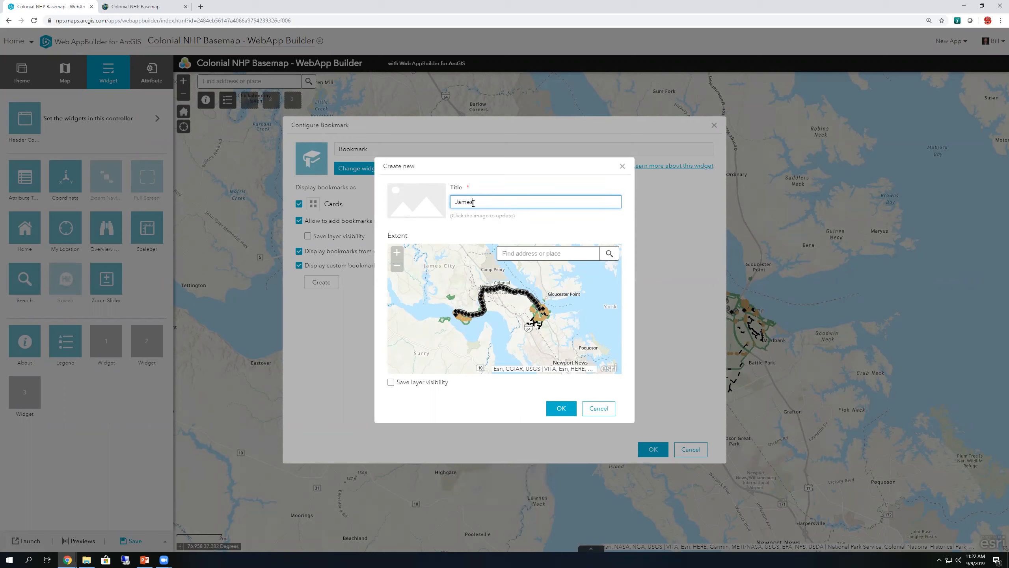
type("town Island")
Set the bookmark's extent to frame Jamestown Island and accept the Bookmark widget's configuration.
left_click(395, 253)
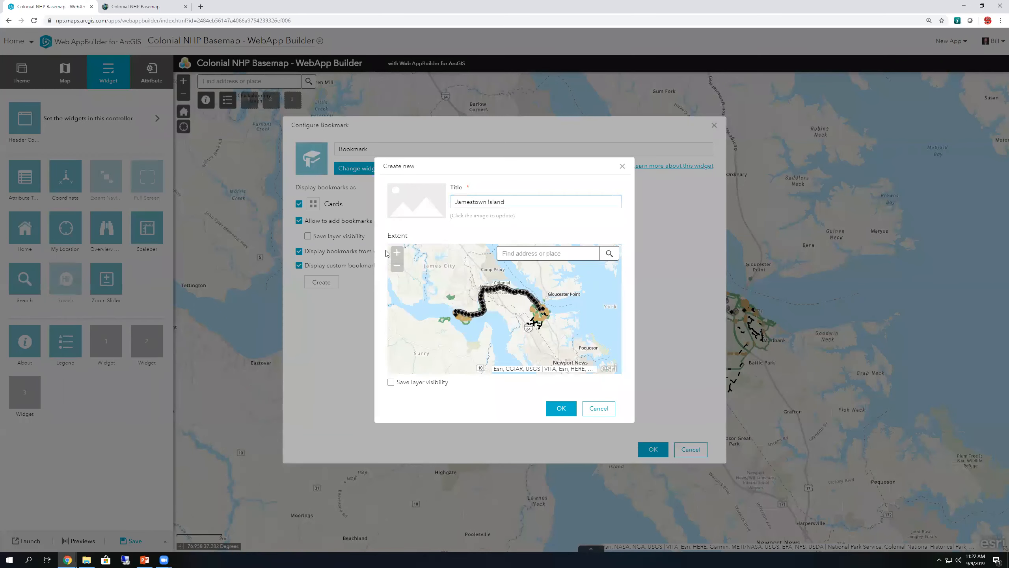
left_click(396, 253)
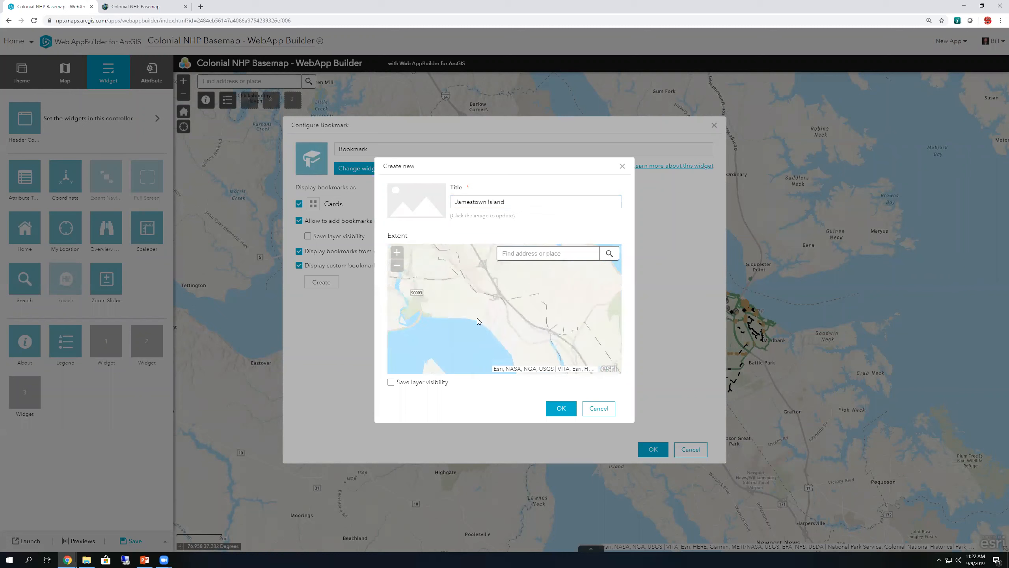
left_click_drag(592, 315, 625, 314)
left_click_drag(477, 338, 531, 311)
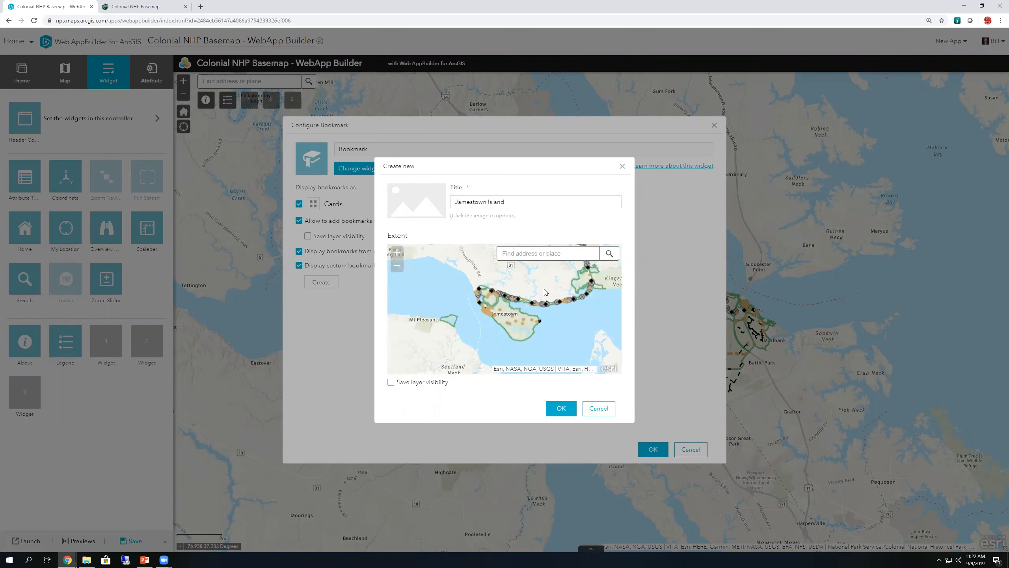
left_click(394, 251)
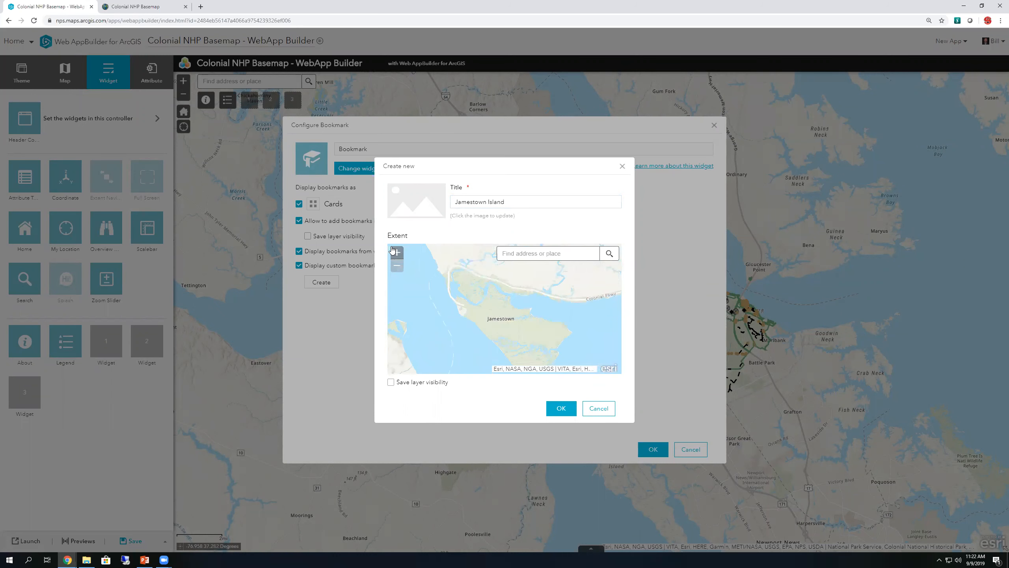
left_click_drag(502, 299, 505, 288)
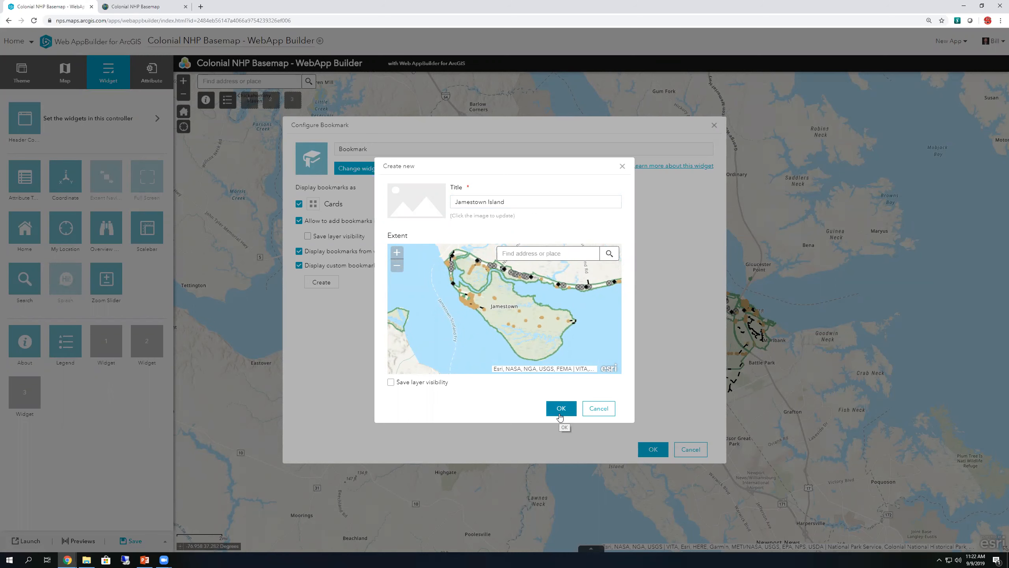
left_click(560, 413)
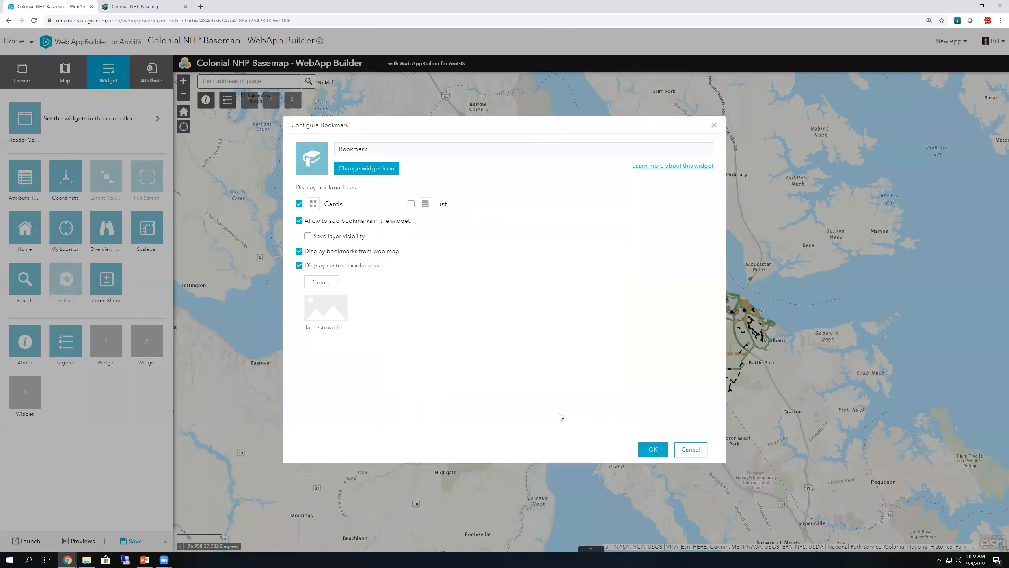
left_click(654, 450)
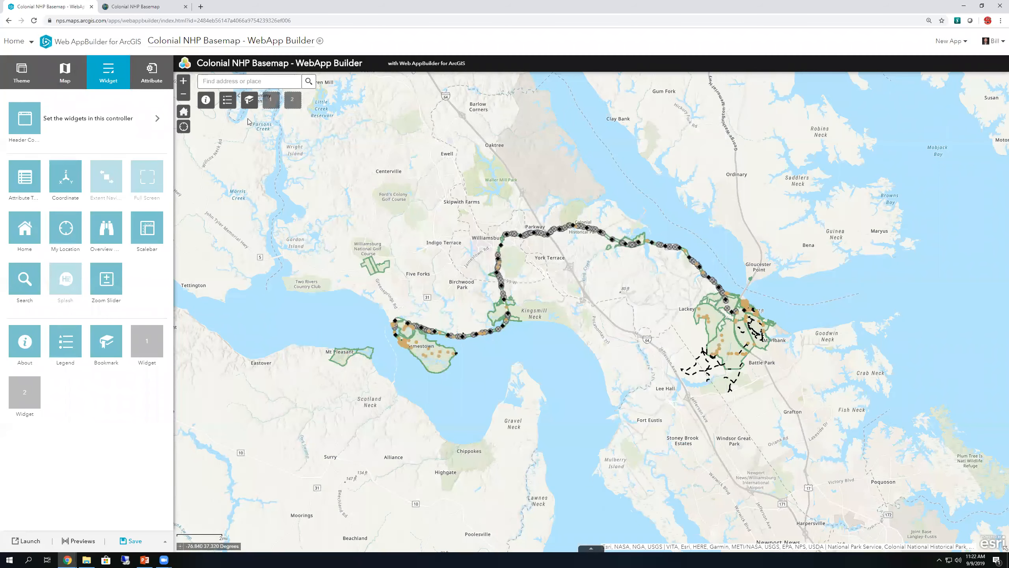
Test the Jamestown Island bookmark in the map preview and close the Bookmark widget.
left_click(250, 99)
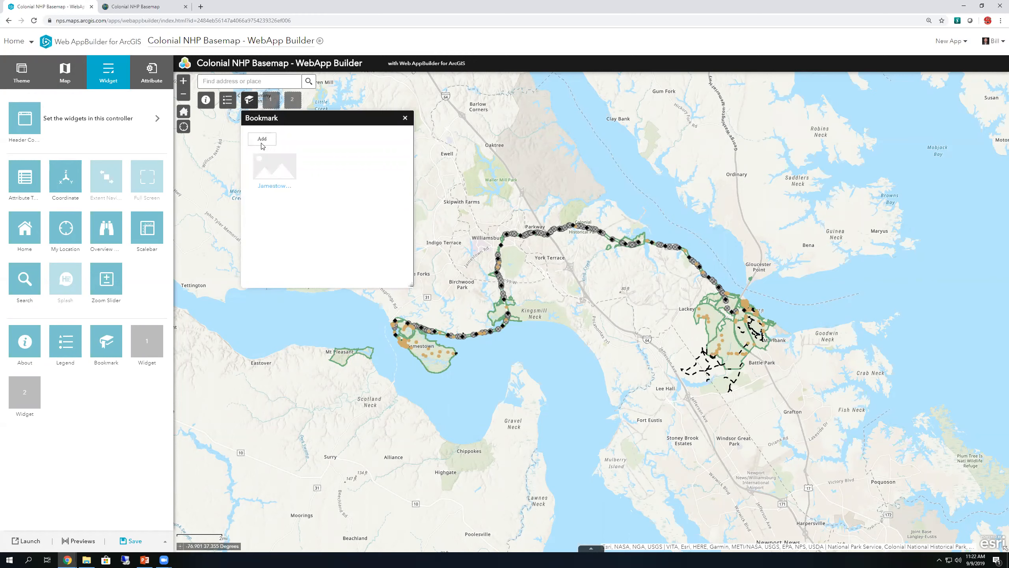
left_click(277, 175)
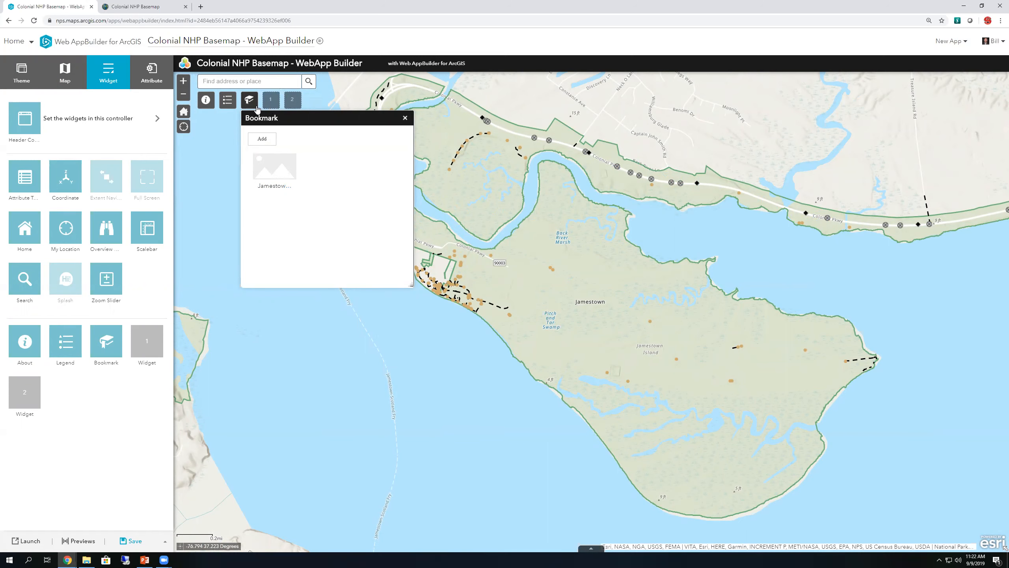
left_click(406, 118)
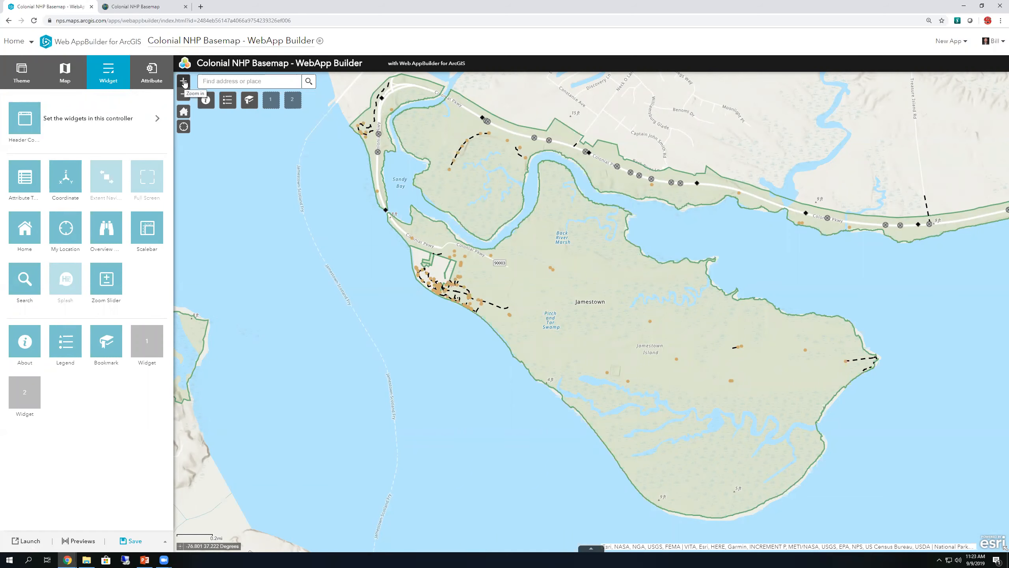
Review the app's theme, map and widget settings and open its attribute settings.
left_click(18, 74)
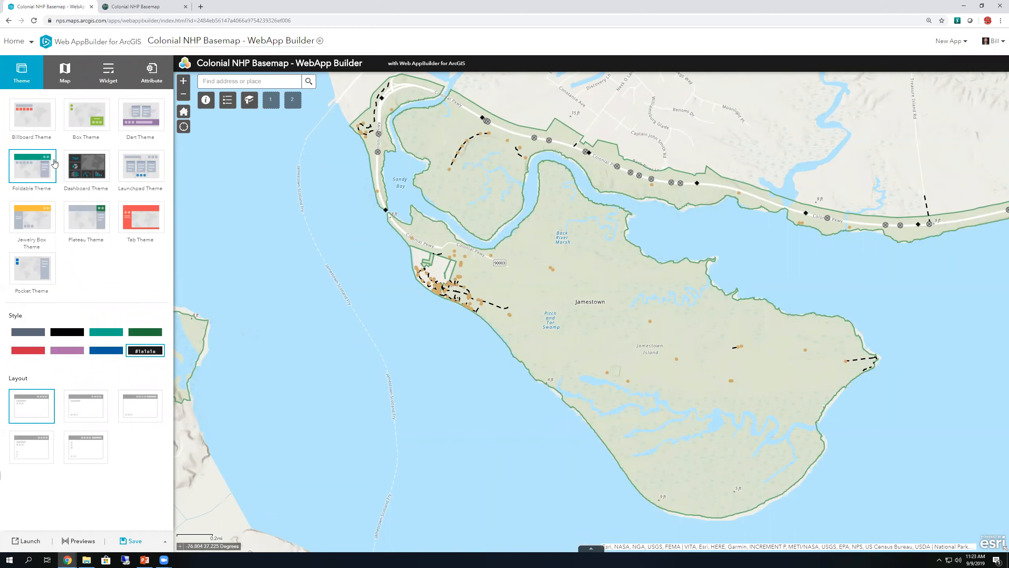
left_click(67, 72)
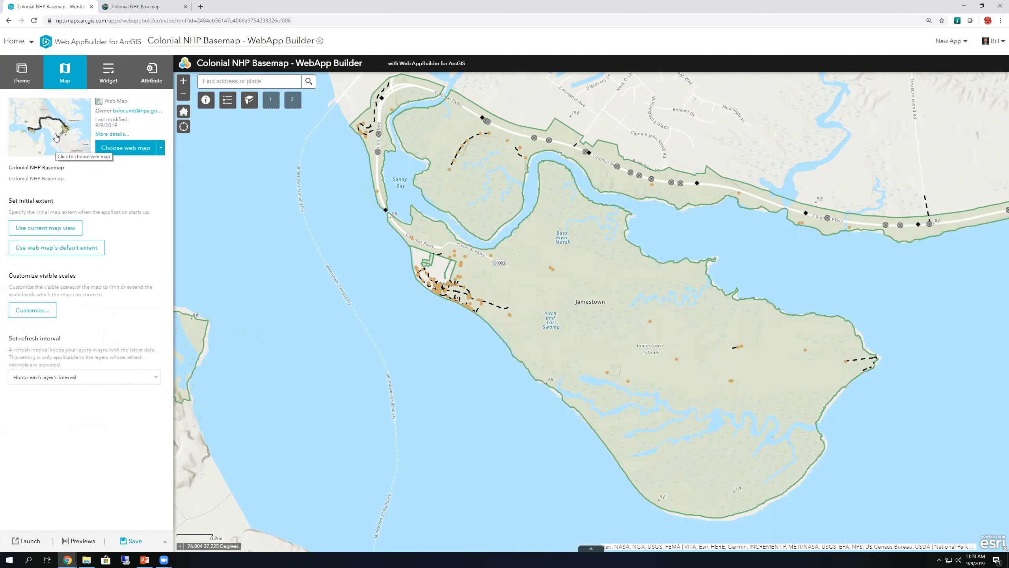
left_click(108, 73)
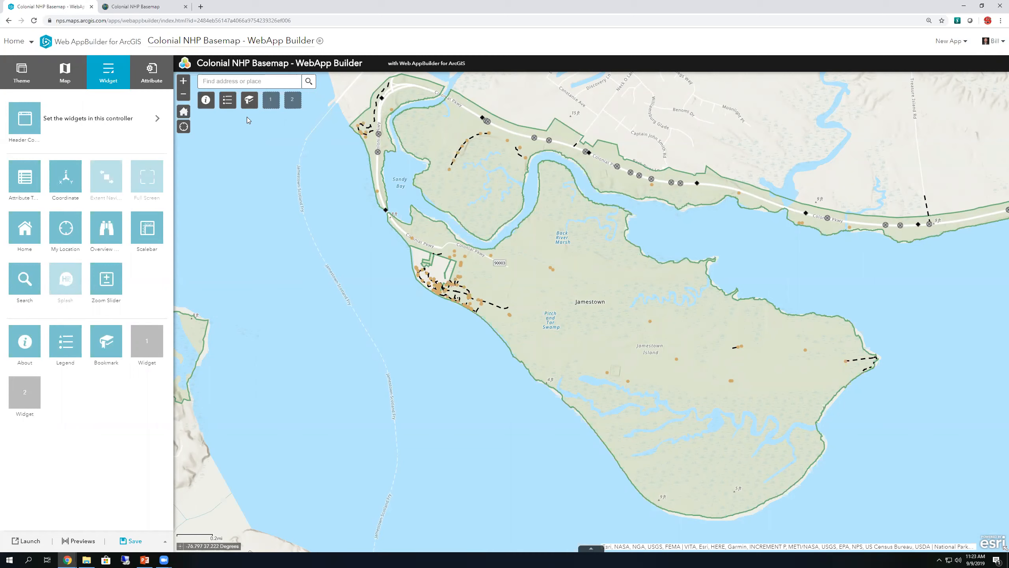
left_click(158, 73)
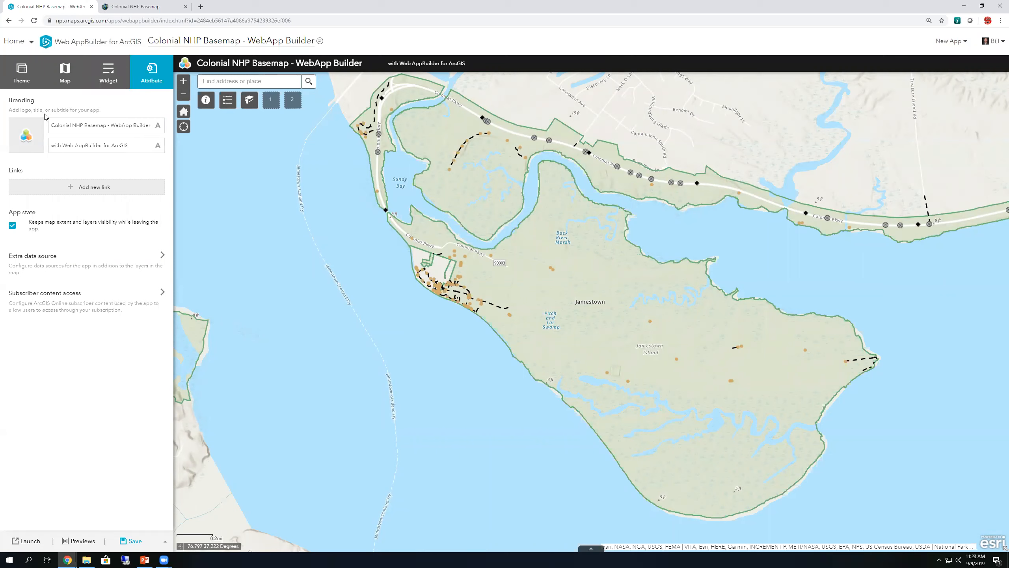
left_click(29, 147)
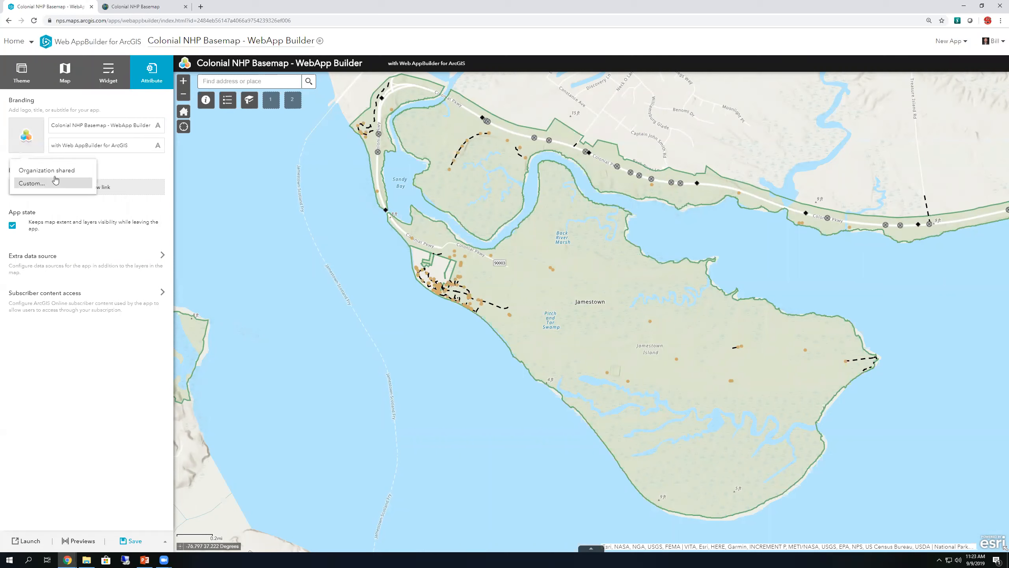
left_click(52, 172)
left_click(28, 140)
left_click(33, 185)
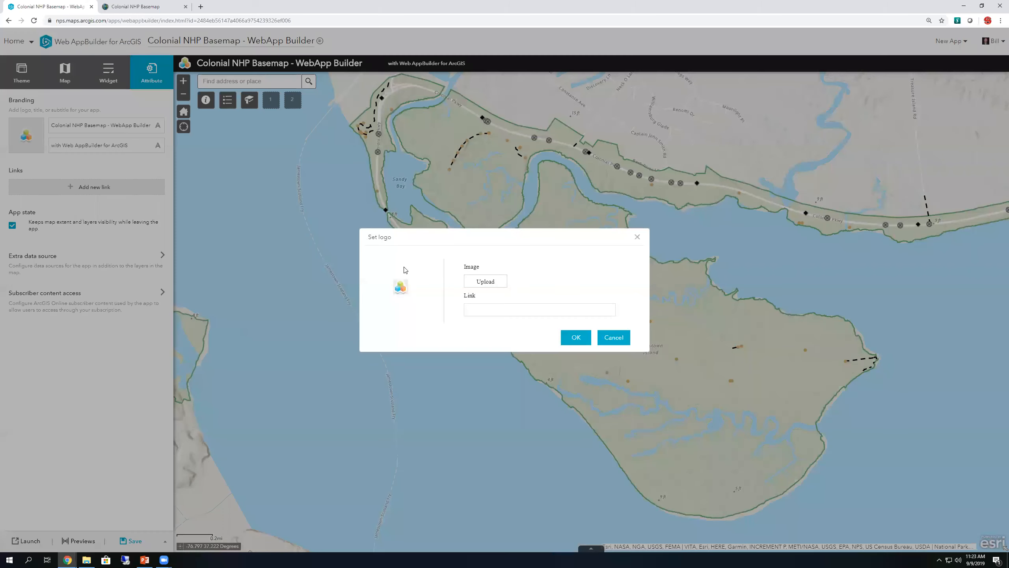
left_click(621, 340)
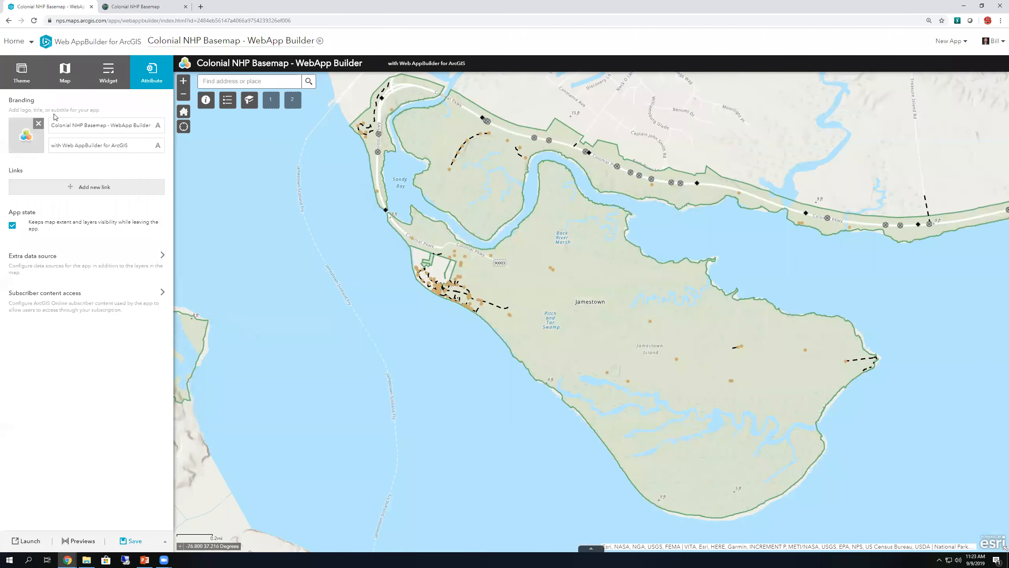
Remove the logo from the app's branding and view the custom logo options.
left_click(42, 124)
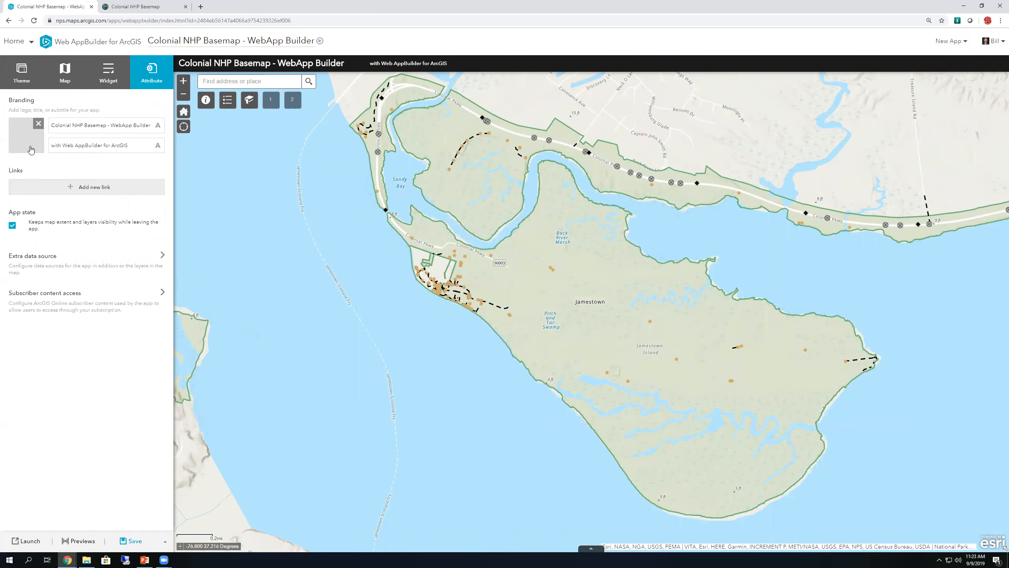
left_click(41, 130)
left_click(39, 124)
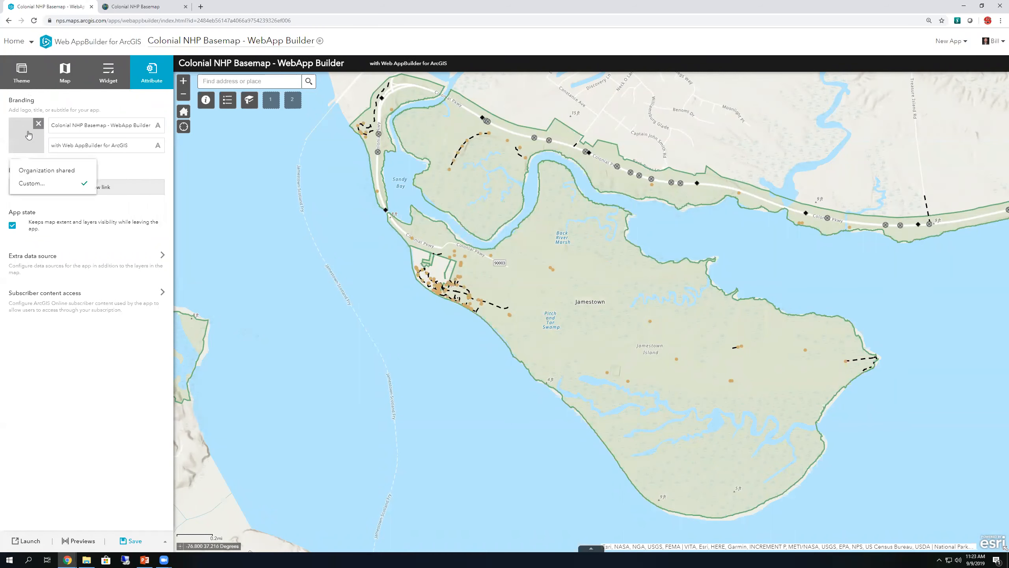
mouse_move(40, 150)
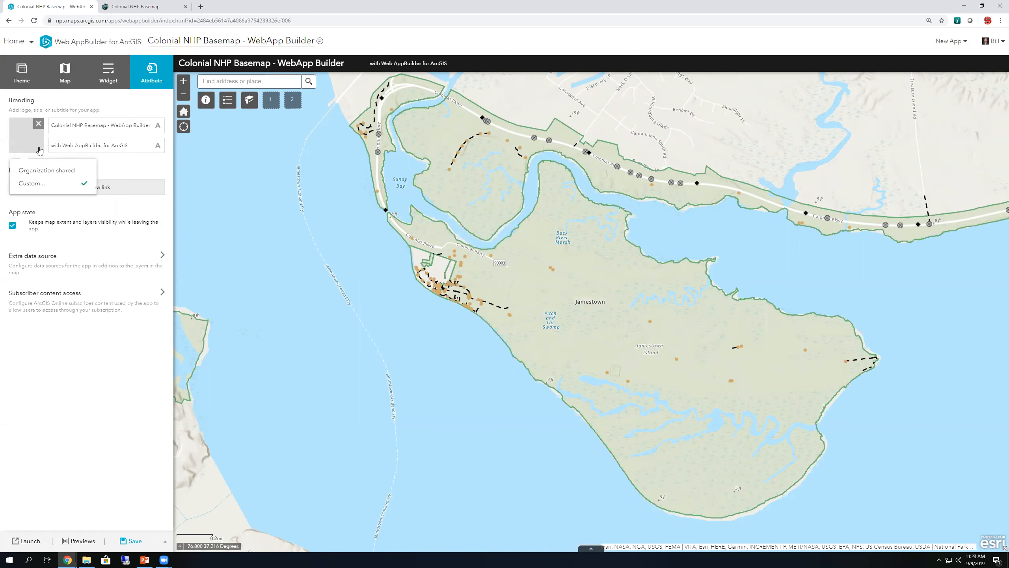
left_click(31, 184)
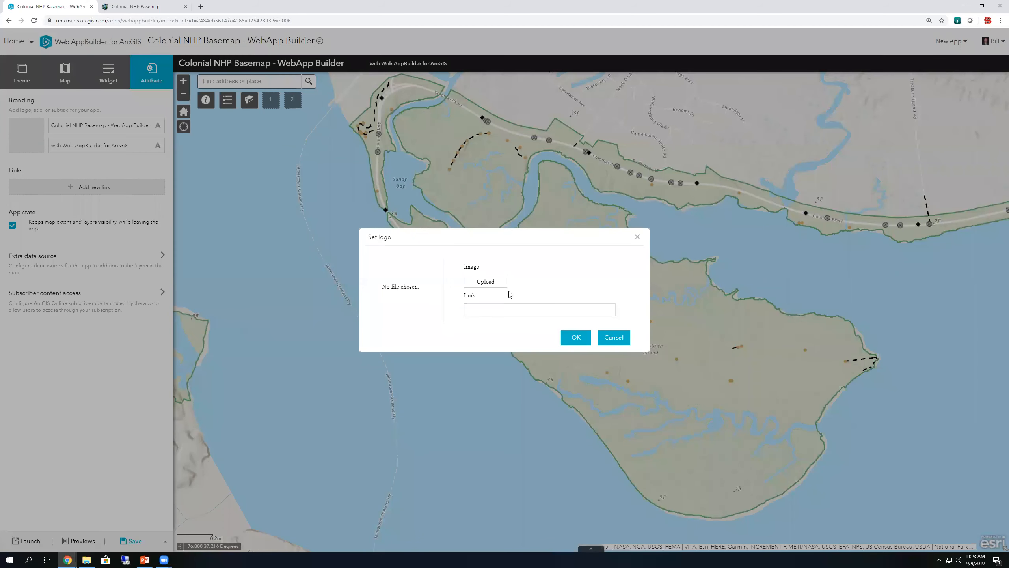
left_click(613, 338)
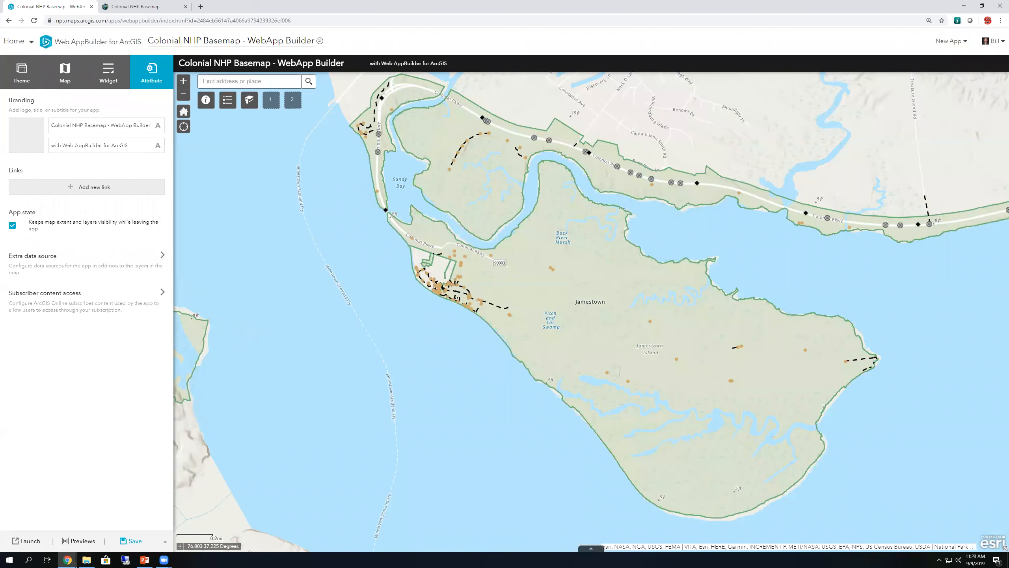
Delete the subtitle from the app's branding and save the app.
left_click_drag(131, 145, 51, 146)
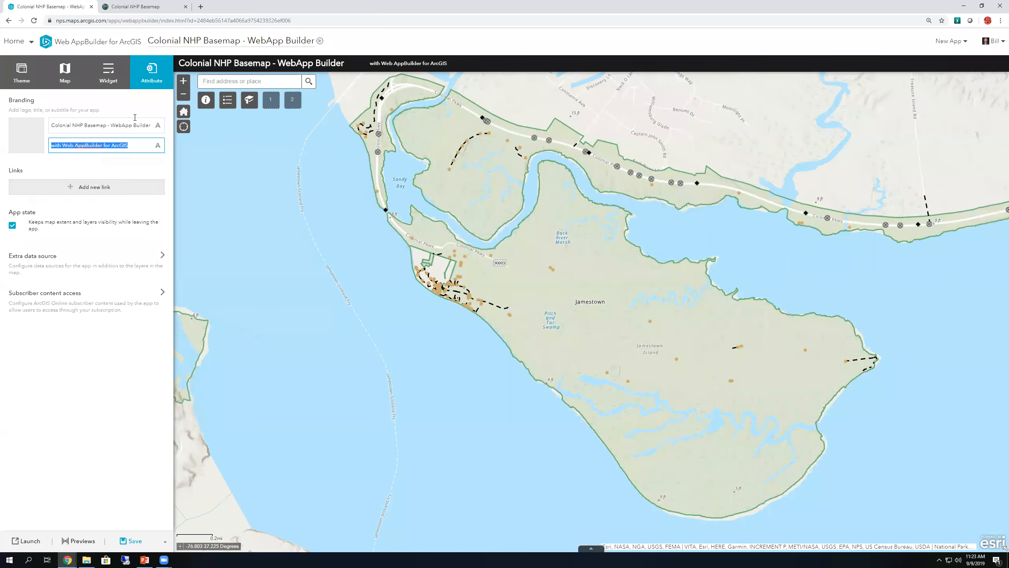
key("BackSpace")
left_click(132, 542)
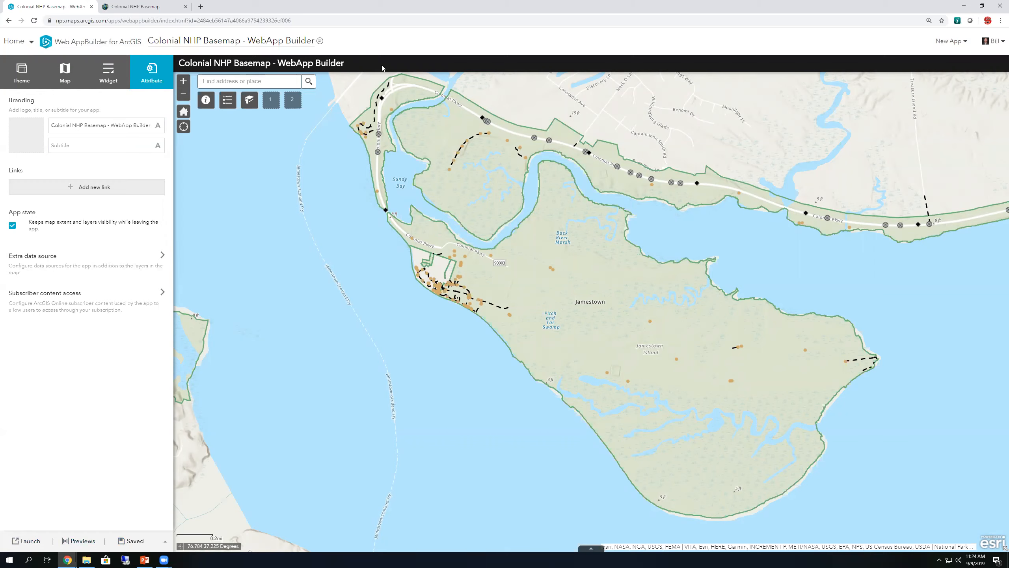
Preview the app on iPad Pro, Lenovo Z2 Pro, Google Nexus 6, iPhone 4s / 4 and iPad 3 / 4 / Air / Air2 screens.
left_click(76, 541)
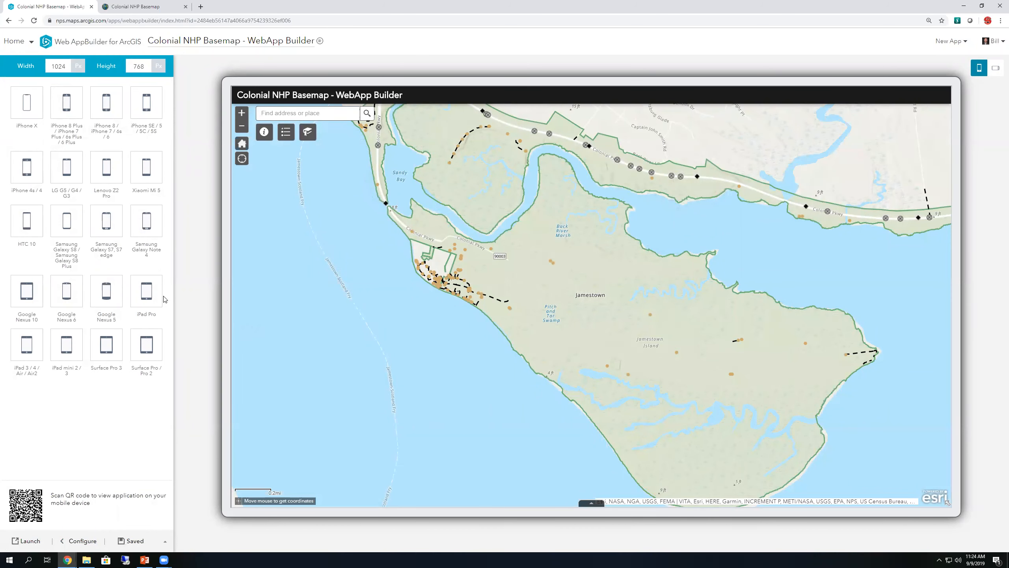
left_click(146, 294)
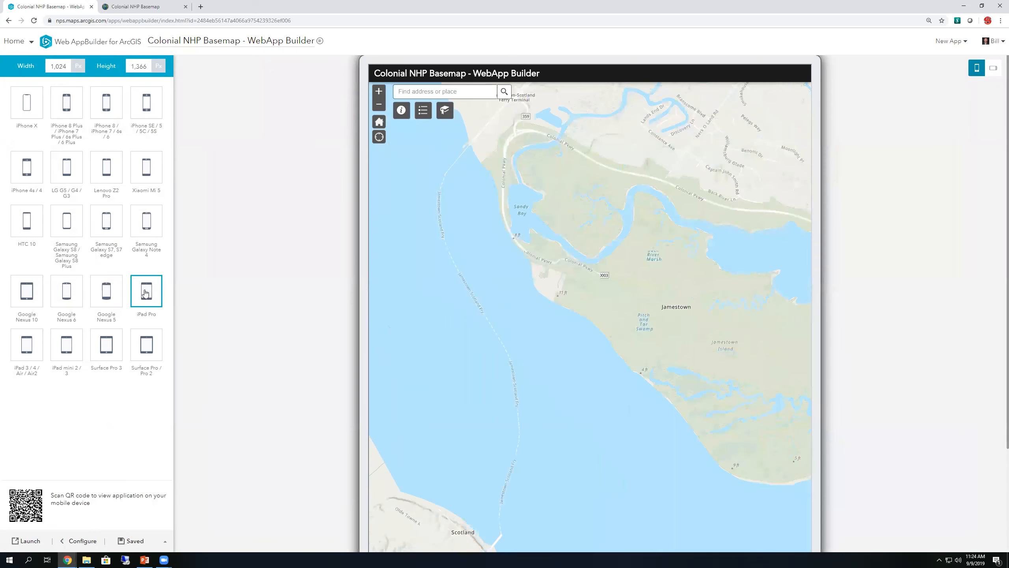
left_click(110, 171)
left_click(67, 302)
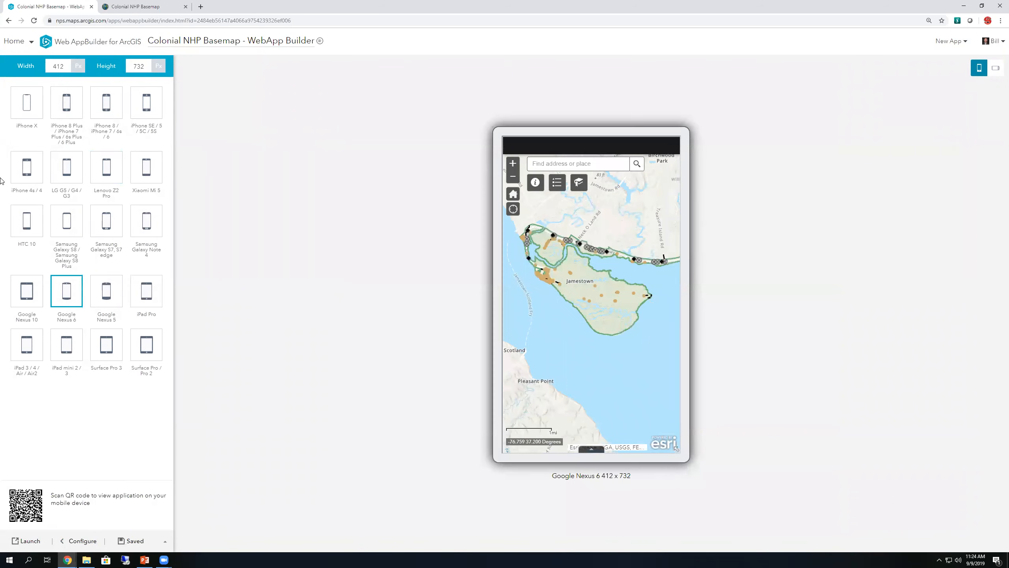
left_click(26, 167)
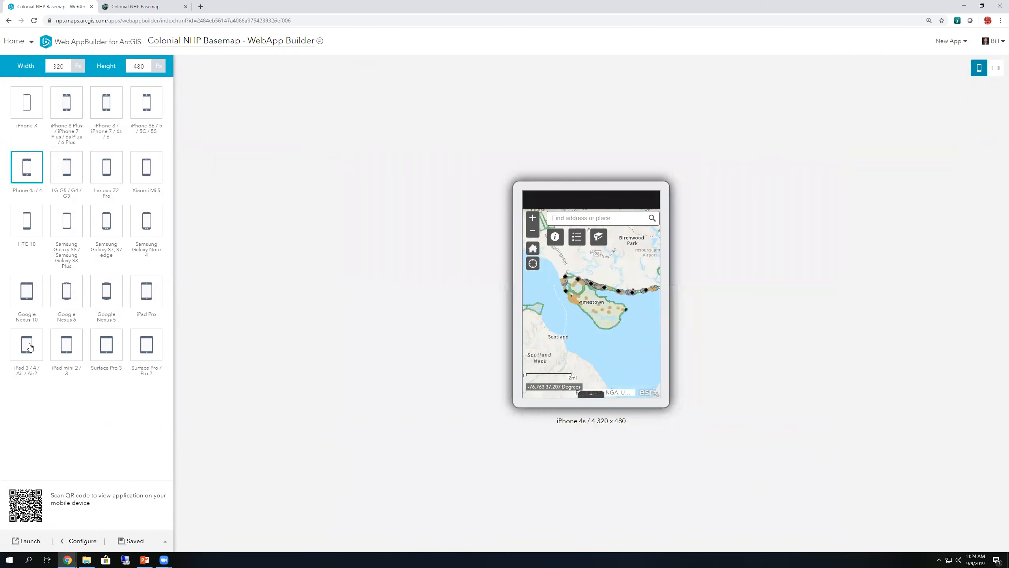
left_click(33, 348)
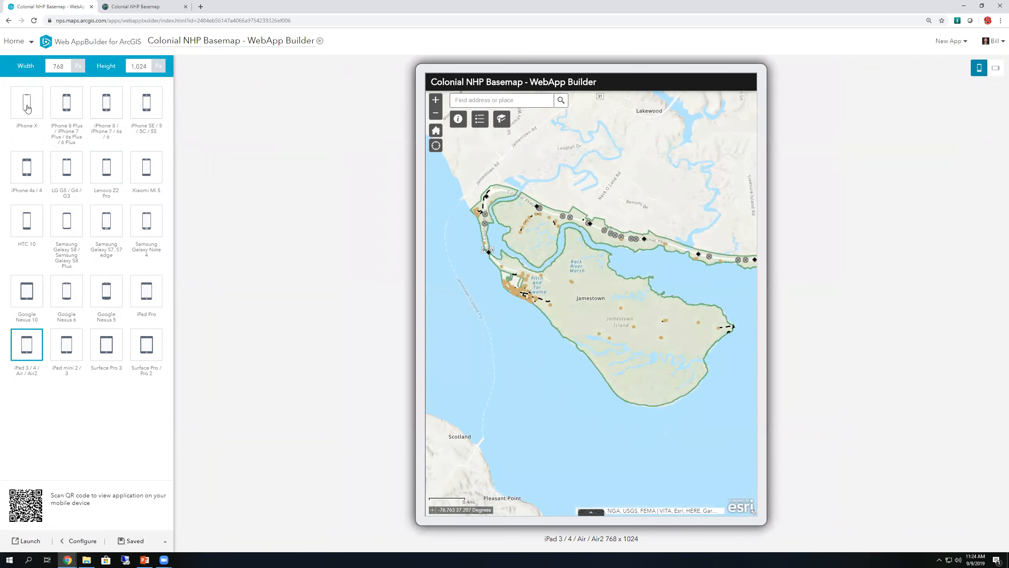
Preview the app on an iPhone X screen and return to its configuration with the map at its default extent.
left_click(27, 107)
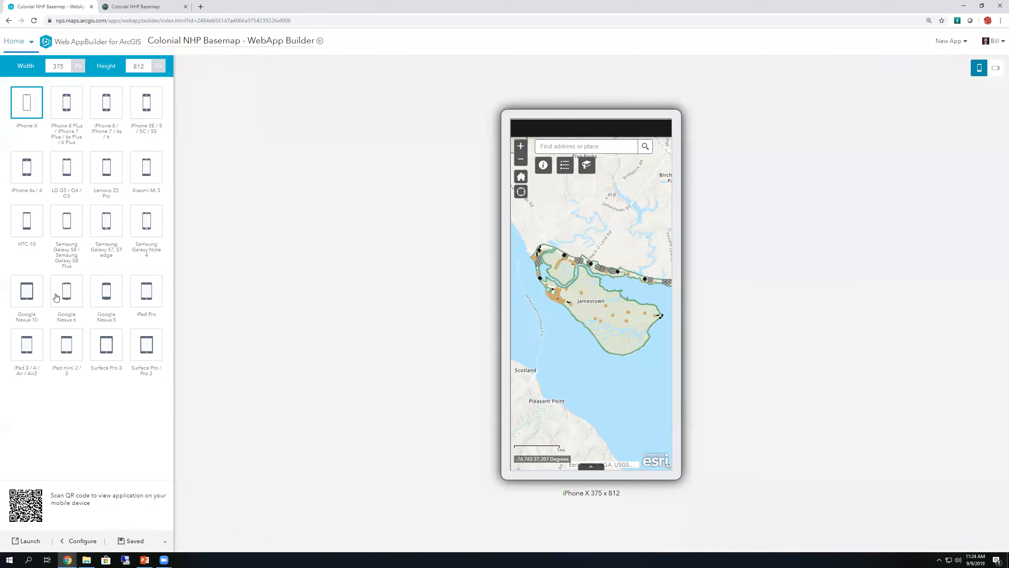
left_click(82, 541)
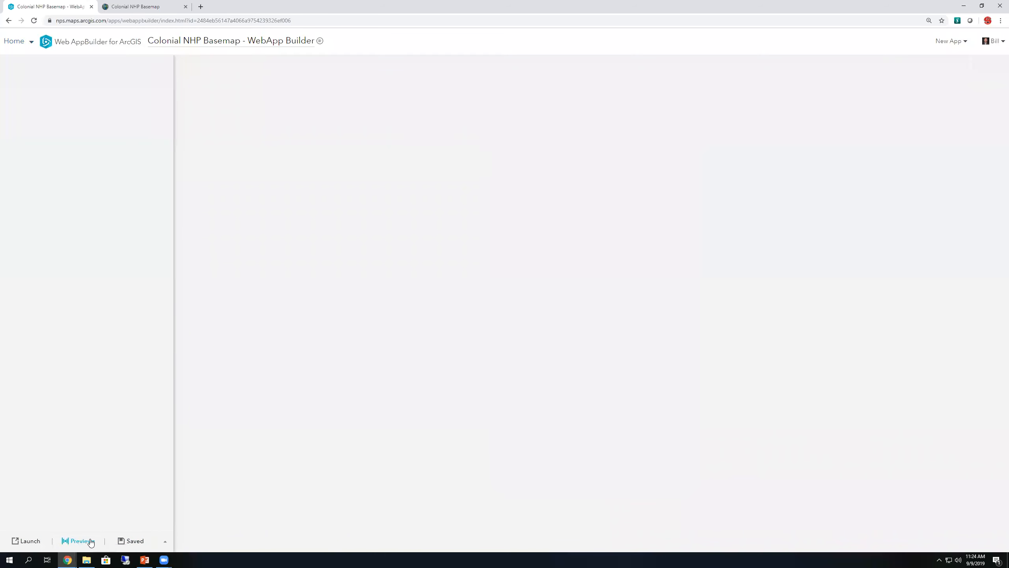
left_click(183, 112)
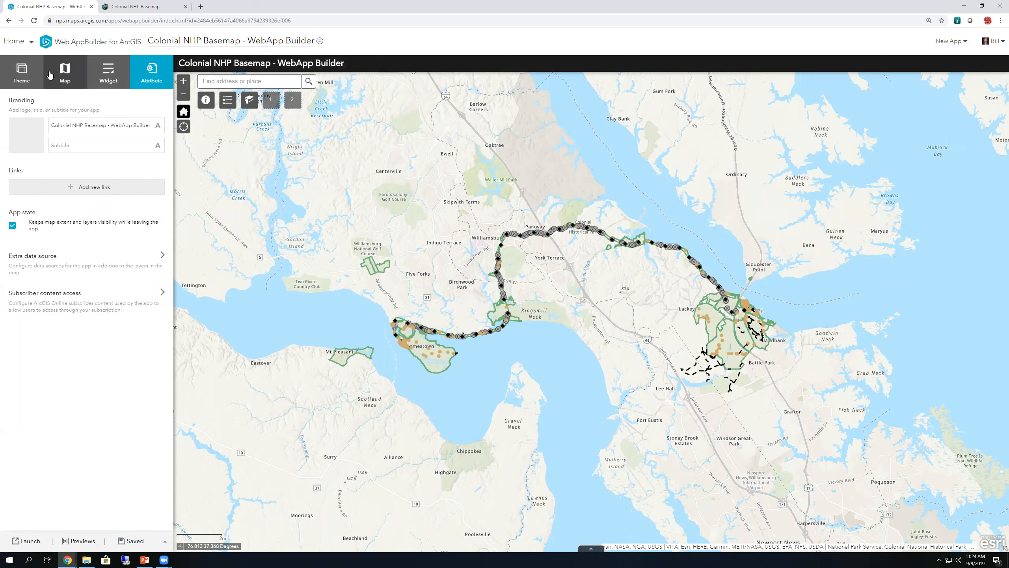
Leave the app builder for the content list of the How-To Videos folder and collapse the Categories filter.
left_click(23, 38)
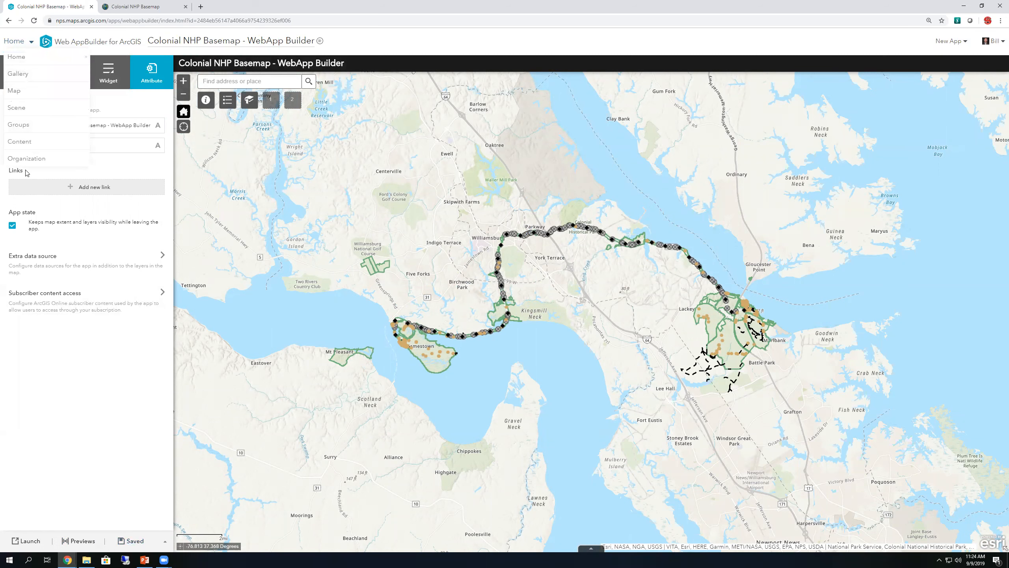
left_click(25, 125)
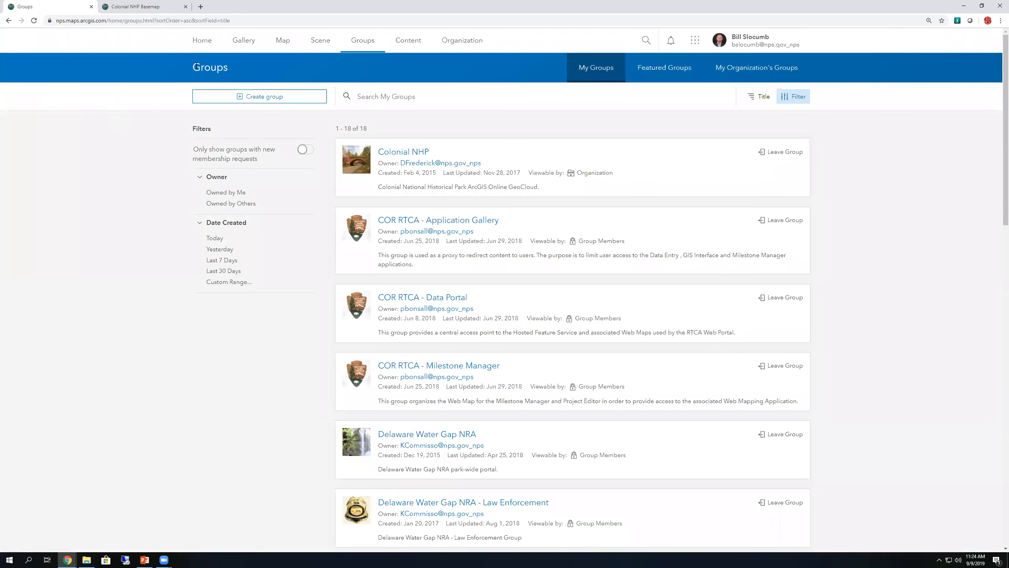
left_click(407, 43)
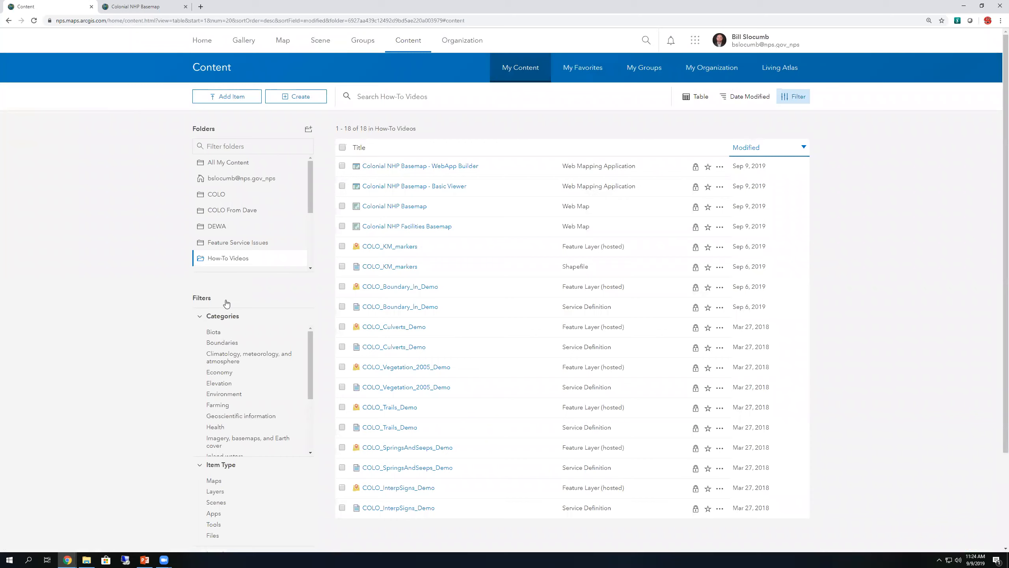
left_click(221, 317)
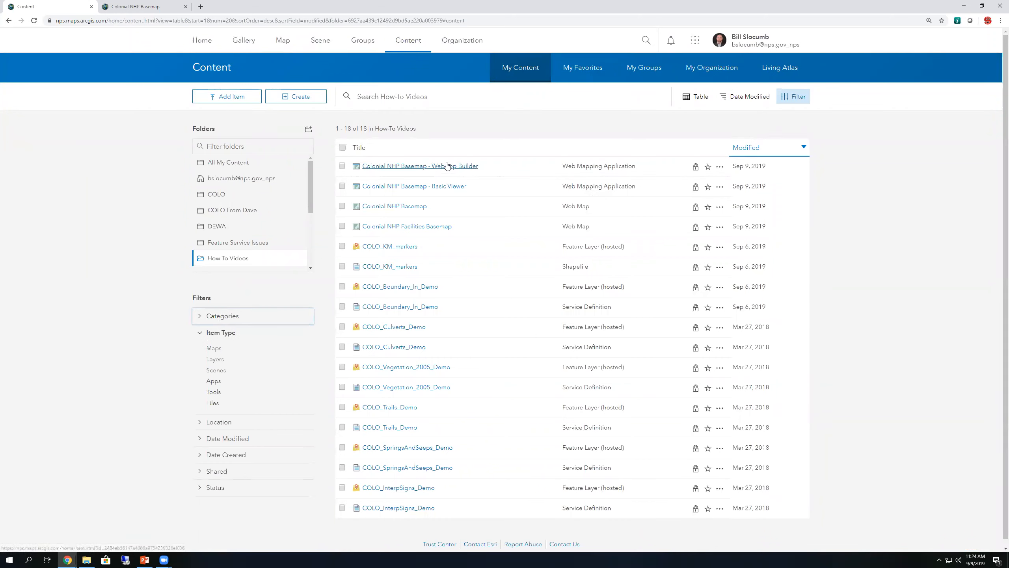